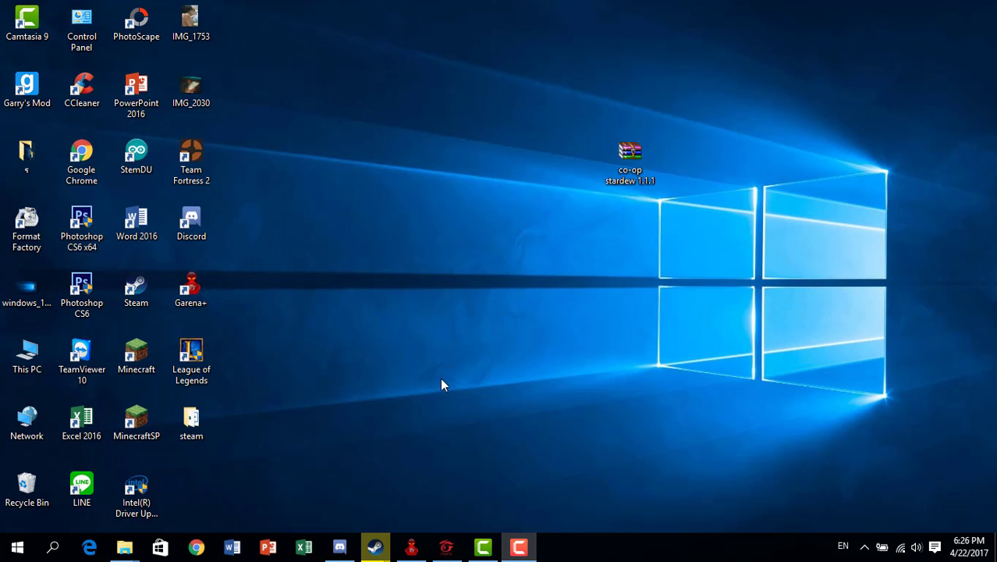
{"action": "left_click", "coordinate": [606, 136]}
{"action": "left_click_drag", "start_coordinate": [572, 77], "coordinate": [678, 221]}
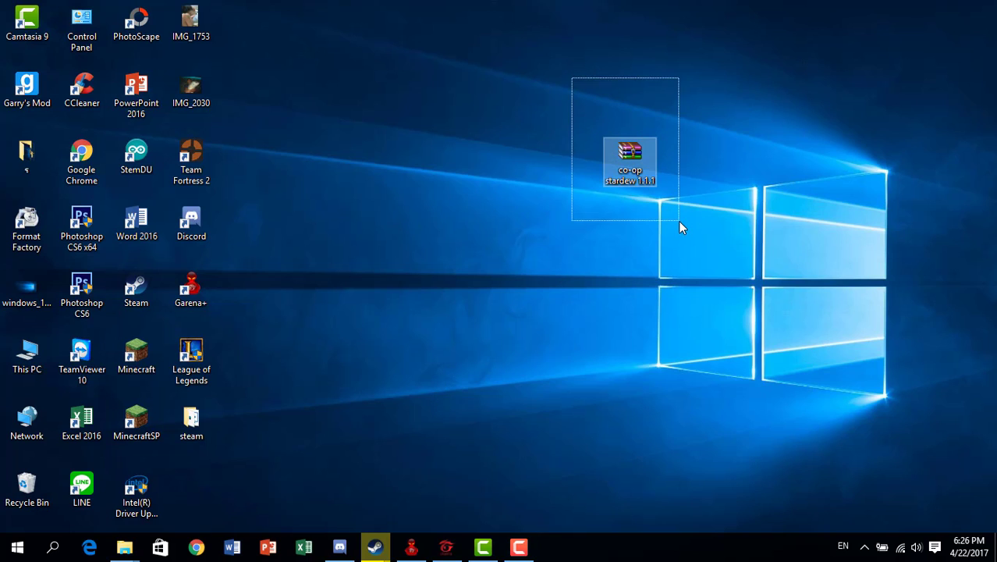
{"action": "left_click_drag", "start_coordinate": [486, 75], "coordinate": [854, 315]}
{"action": "left_click", "coordinate": [914, 294]}
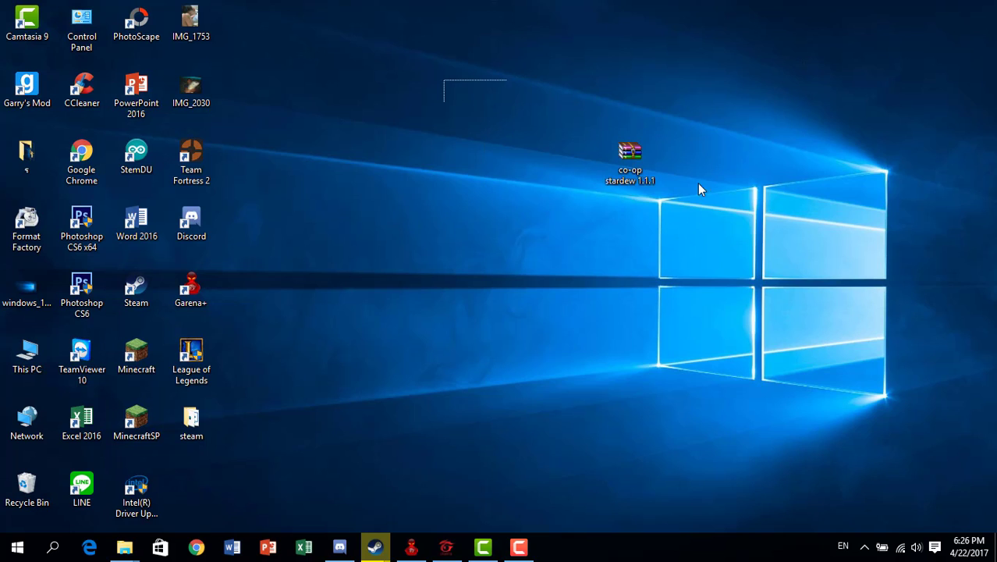
{"action": "left_click_drag", "start_coordinate": [699, 185], "coordinate": [866, 265]}
{"action": "left_click", "coordinate": [816, 288]}
Move the co-op stardew 1.1.1 archive higher up on the desktop.
{"action": "left_click_drag", "start_coordinate": [634, 160], "coordinate": [689, 94]}
{"action": "left_click", "coordinate": [552, 287]}
Switch to Steam and browse Stardew Valley's local files from the game's properties.
{"action": "mouse_move", "coordinate": [374, 546]}
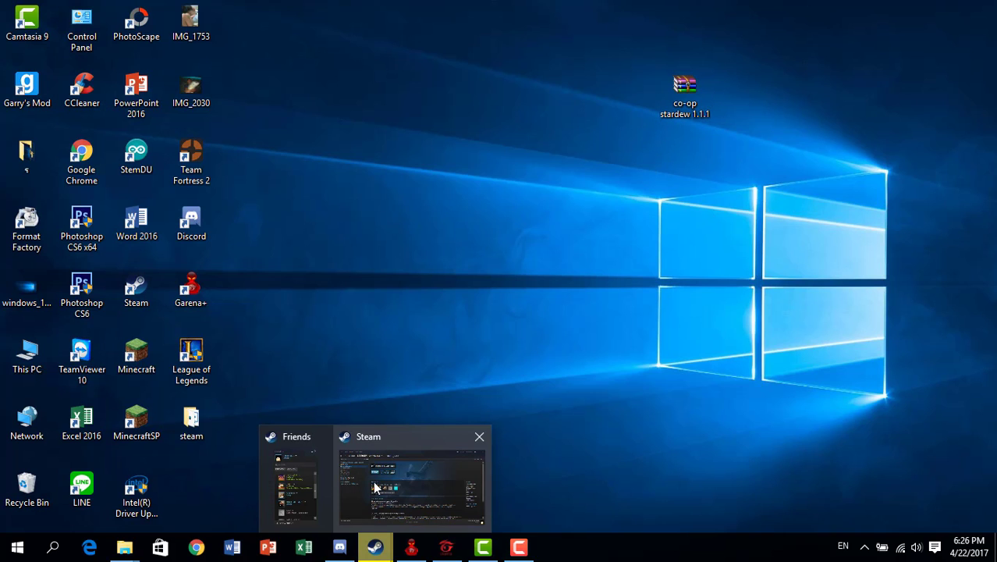
{"action": "left_click", "coordinate": [413, 478]}
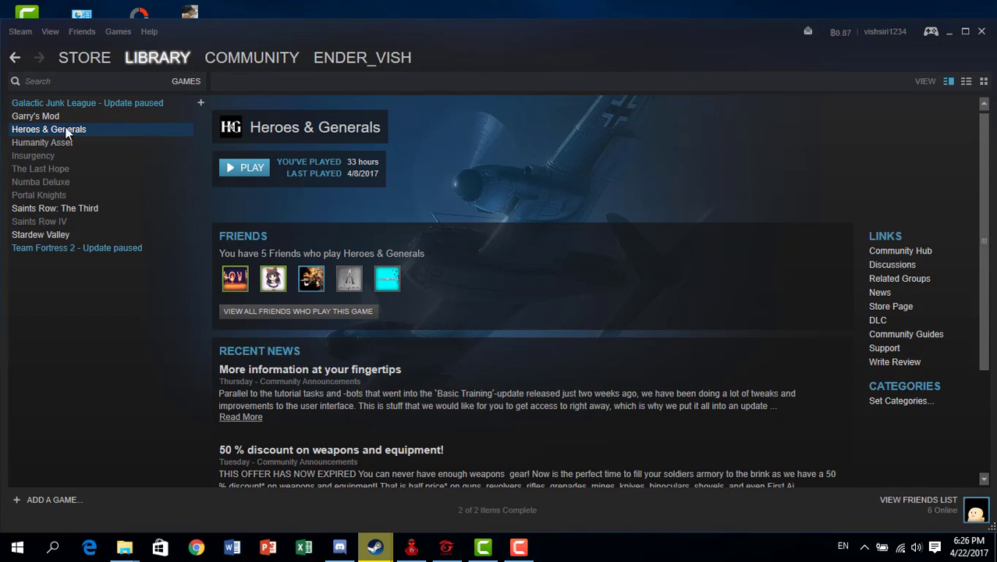
{"action": "left_click", "coordinate": [141, 234]}
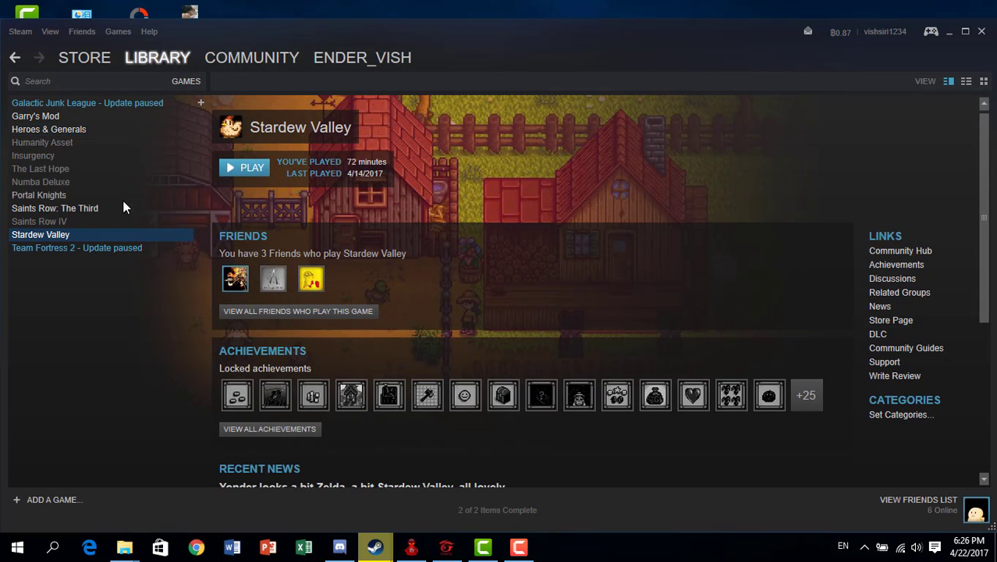
{"action": "right_click", "coordinate": [103, 234]}
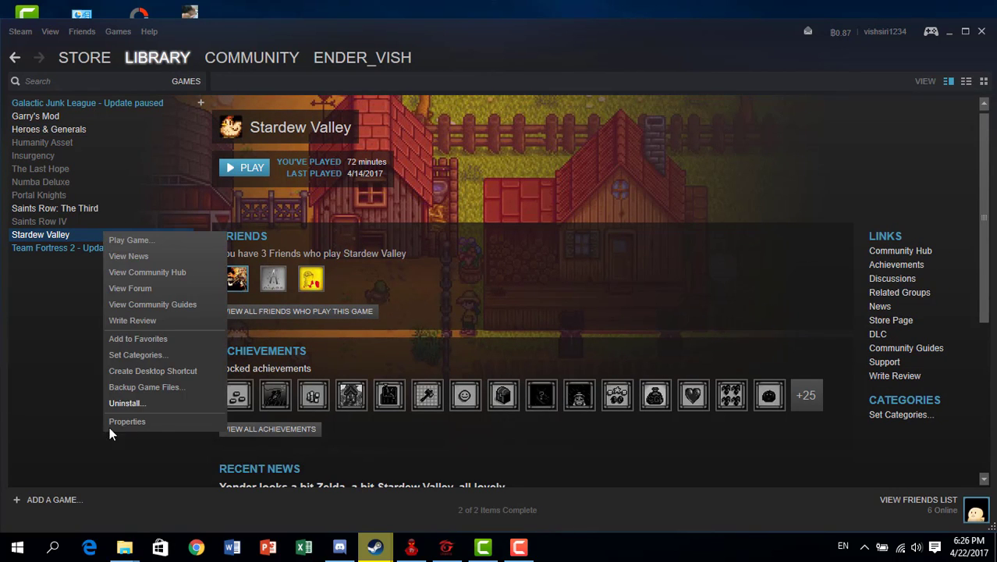
{"action": "left_click", "coordinate": [160, 421]}
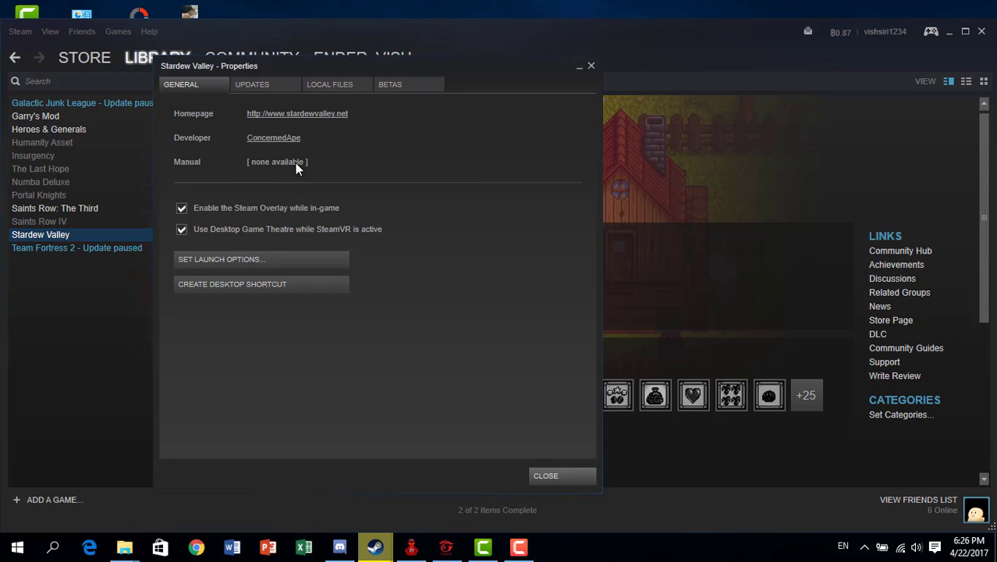
{"action": "left_click", "coordinate": [317, 87]}
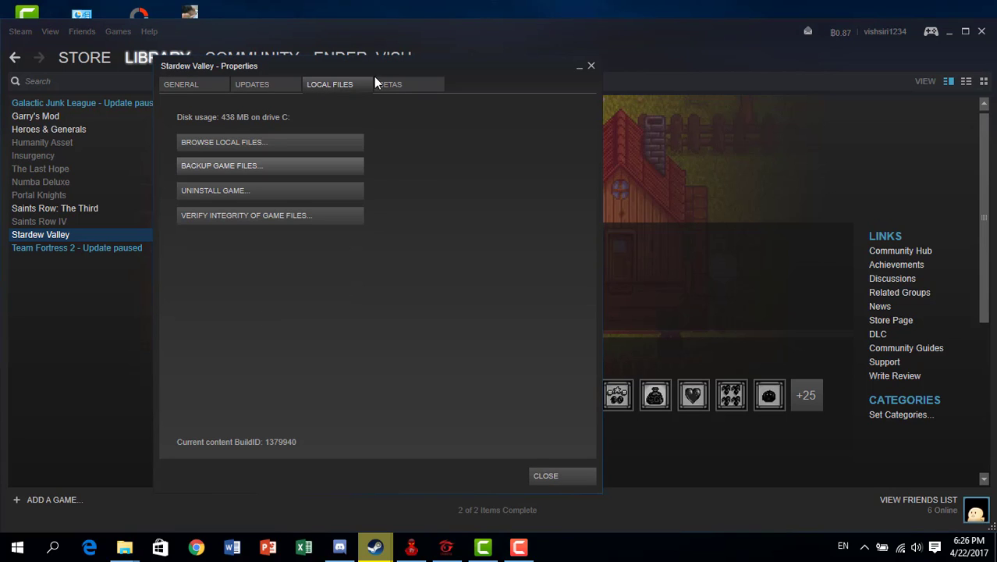
{"action": "left_click", "coordinate": [216, 137]}
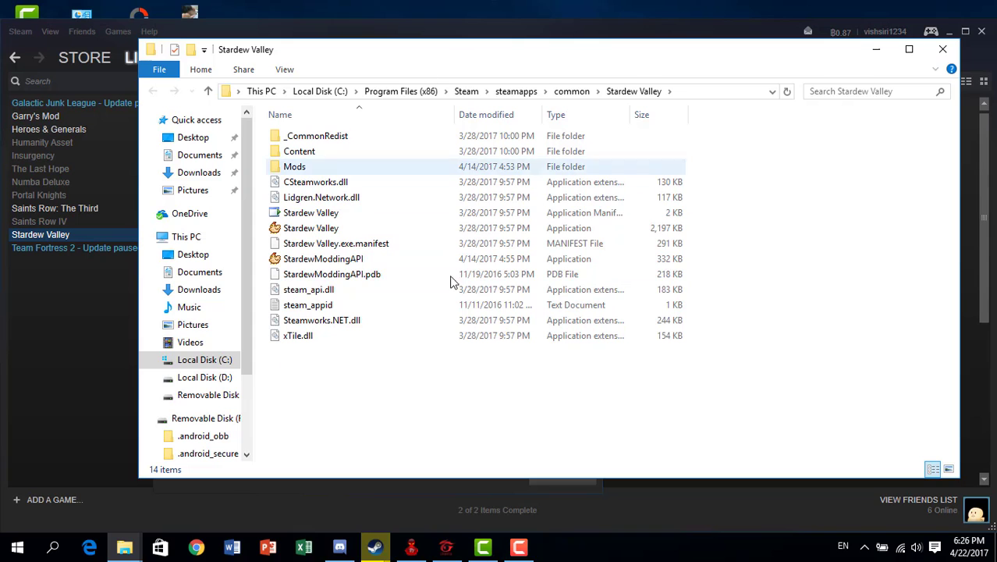
Minimise the Steam and Stardew Valley folder windows and close the game's properties to clear the desktop.
{"action": "left_click_drag", "start_coordinate": [685, 59], "coordinate": [927, 268]}
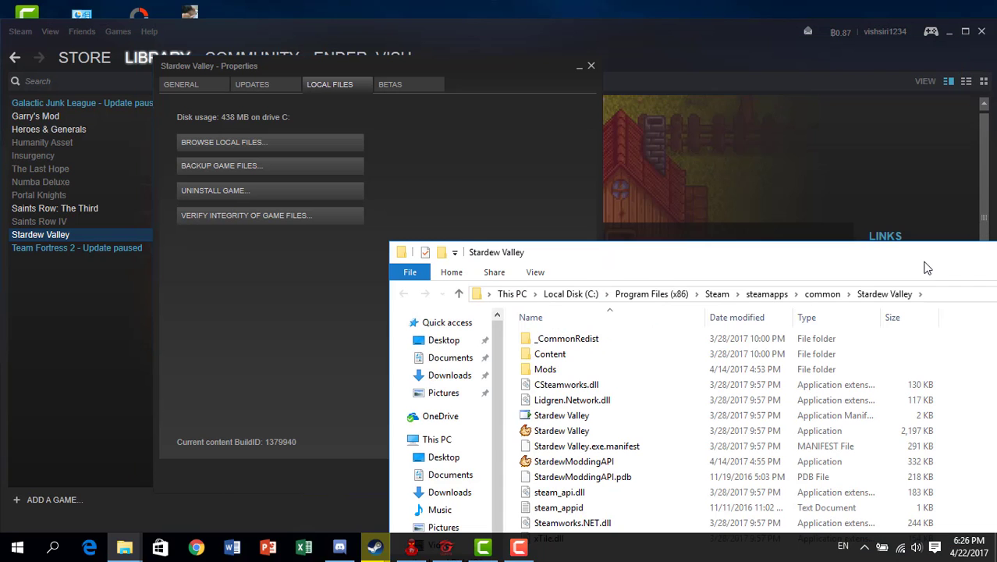
{"action": "left_click_drag", "start_coordinate": [783, 260], "coordinate": [866, 26]}
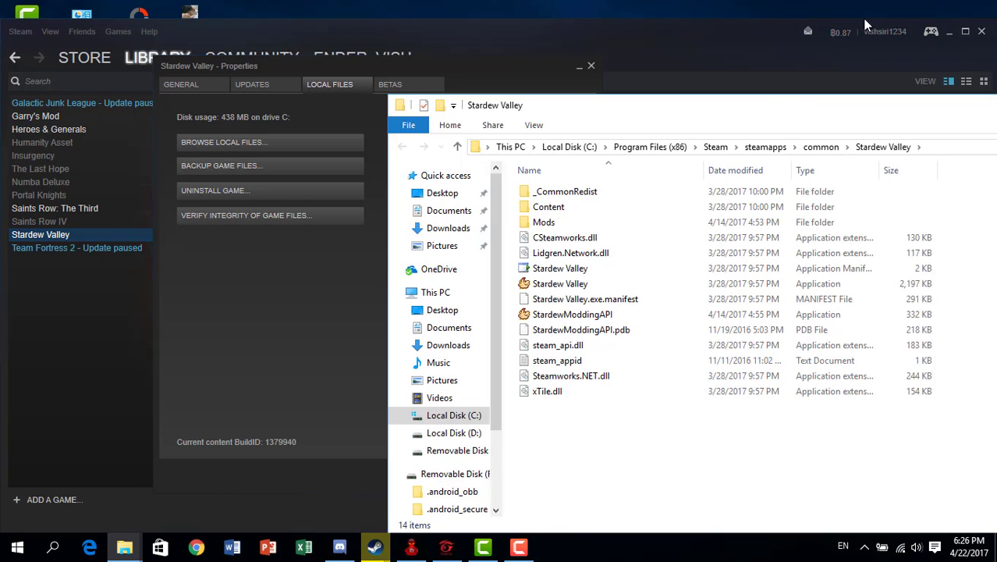
{"action": "left_click_drag", "start_coordinate": [744, 57], "coordinate": [684, 65]}
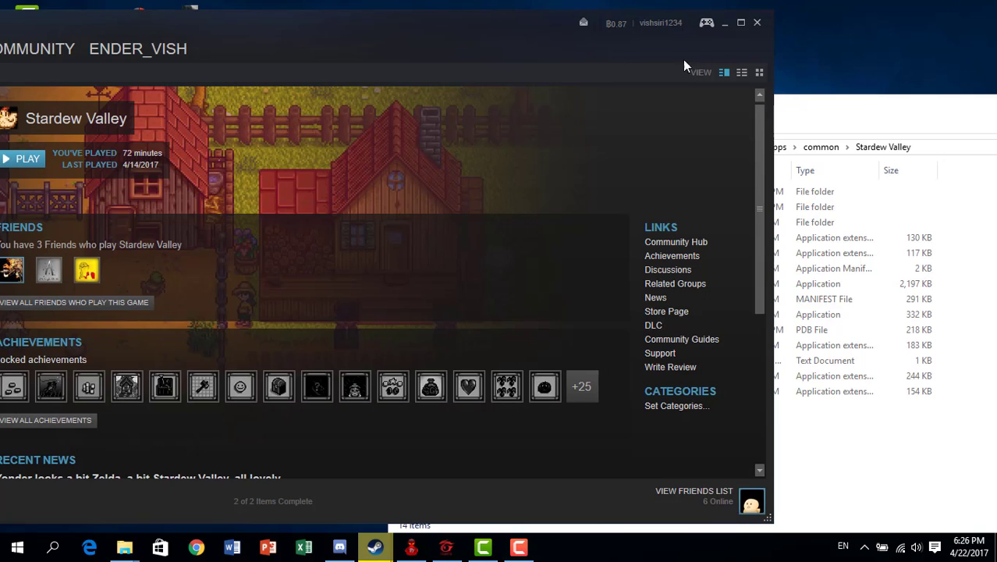
{"action": "left_click", "coordinate": [724, 24]}
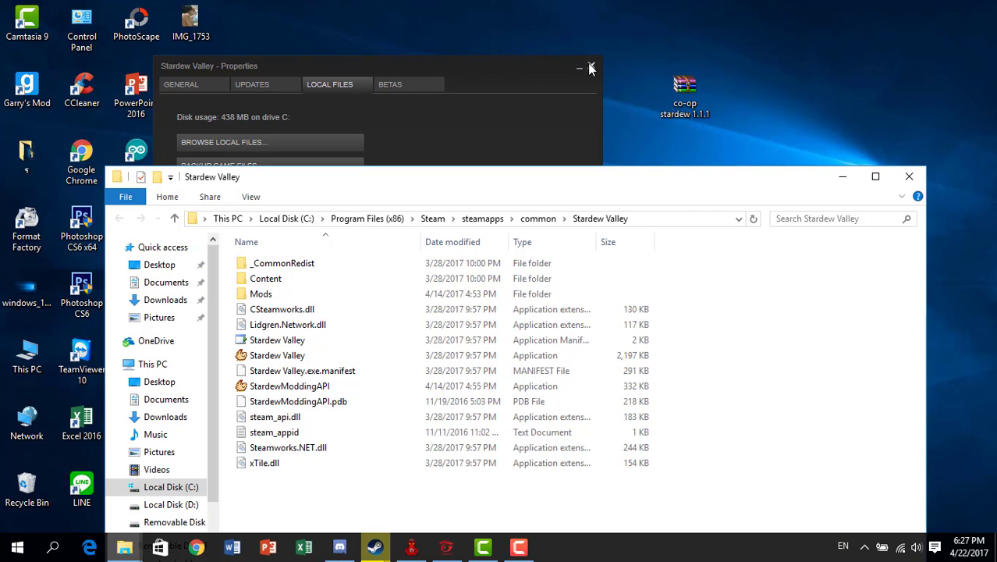
{"action": "left_click", "coordinate": [591, 68]}
{"action": "left_click", "coordinate": [843, 177]}
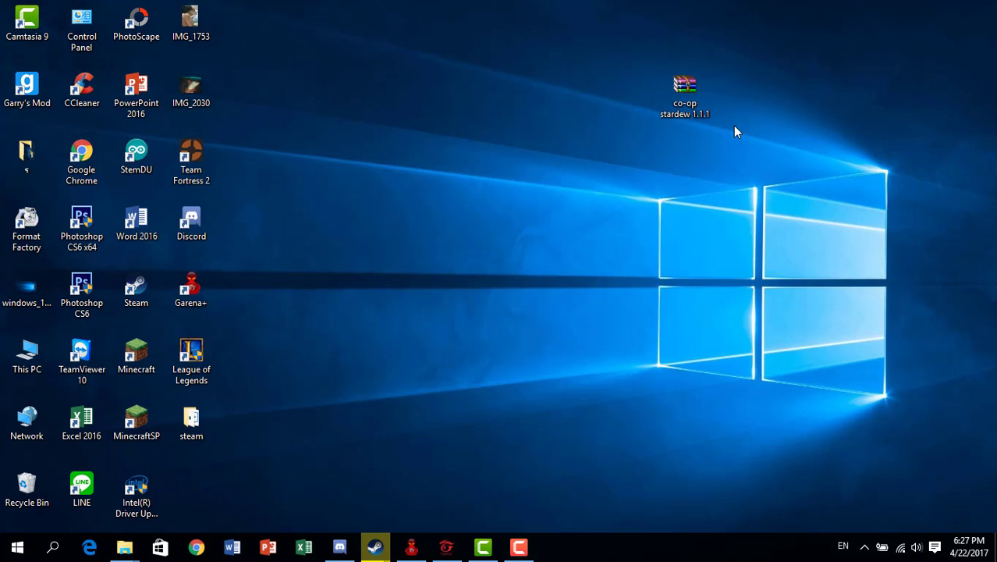
Extract the co-op stardew 1.1.1 archive to a desktop folder of the same name and move the archive to the desktop's upper edge.
{"action": "right_click", "coordinate": [679, 95]}
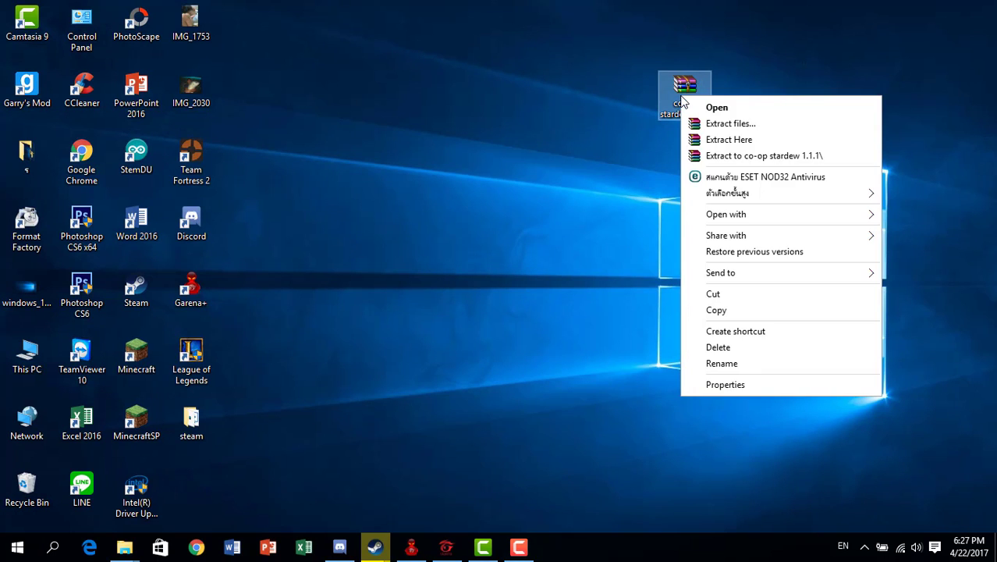
{"action": "left_click", "coordinate": [766, 129]}
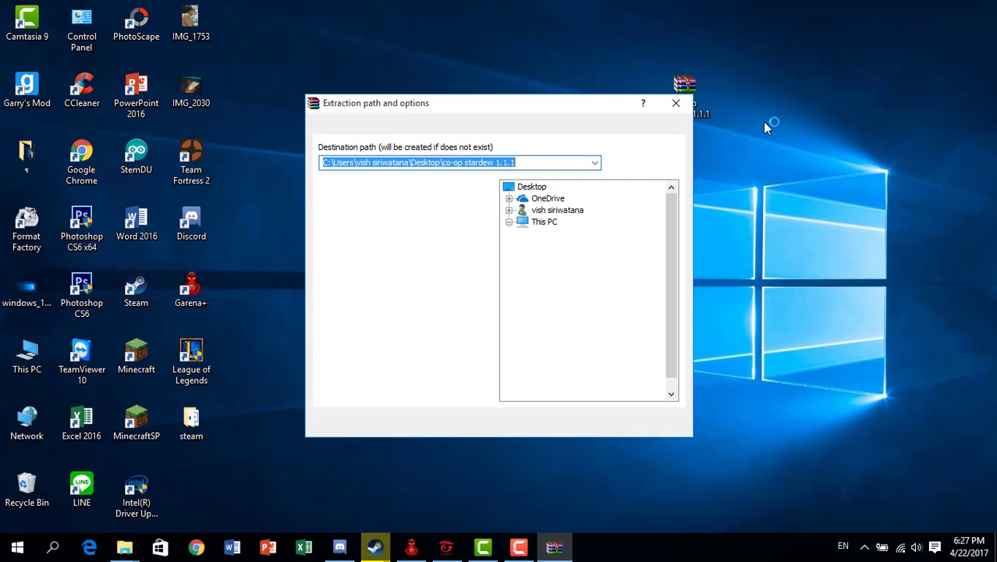
{"action": "left_click", "coordinate": [533, 429]}
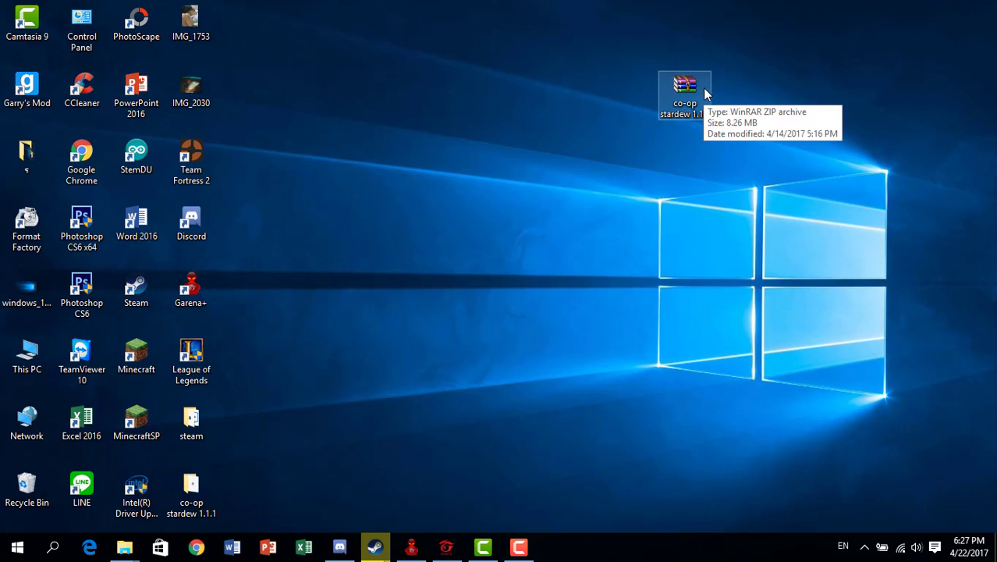
{"action": "left_click_drag", "start_coordinate": [704, 90], "coordinate": [677, 25]}
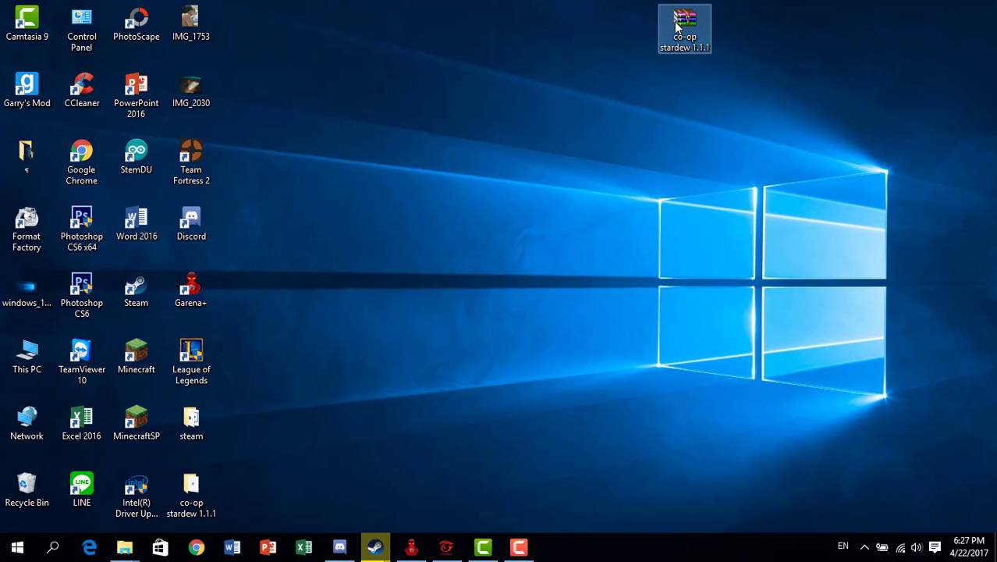
{"action": "left_click", "coordinate": [519, 549]}
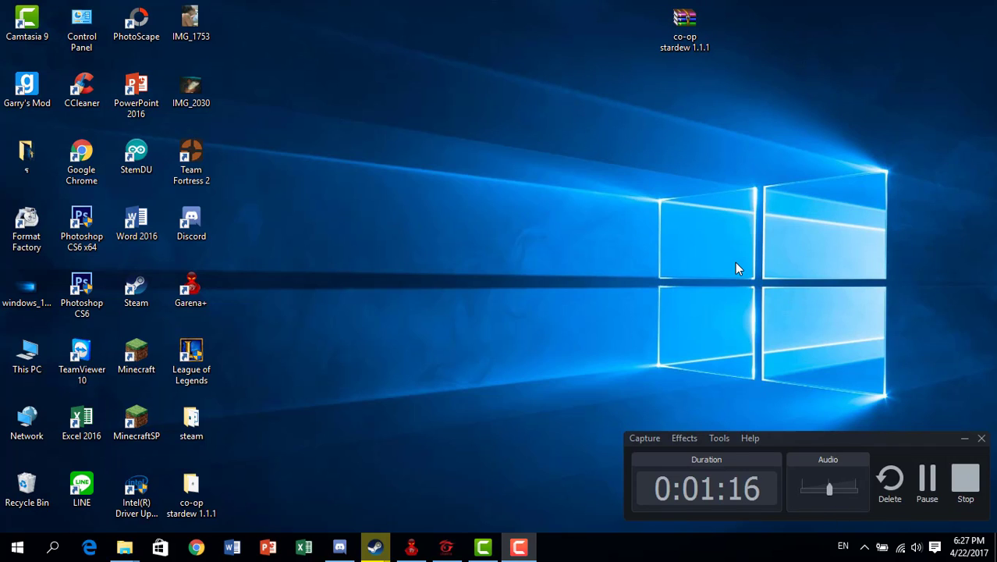
{"action": "left_click", "coordinate": [519, 548]}
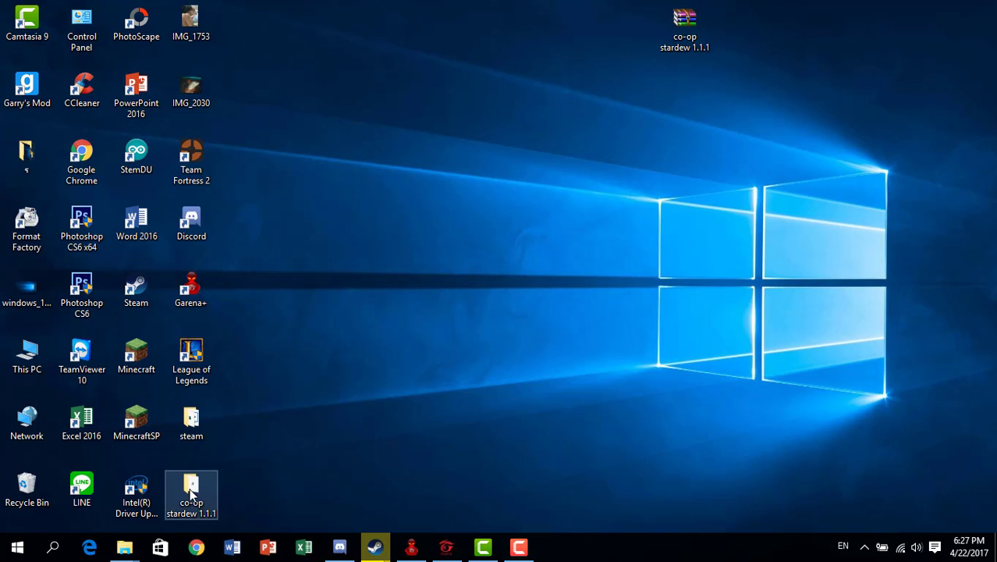
Move the extracted co-op stardew 1.1.1 folder to the middle of the desktop and open the co-op stardew 1.1.1 subfolder inside it.
{"action": "left_click_drag", "start_coordinate": [194, 479], "coordinate": [257, 437]}
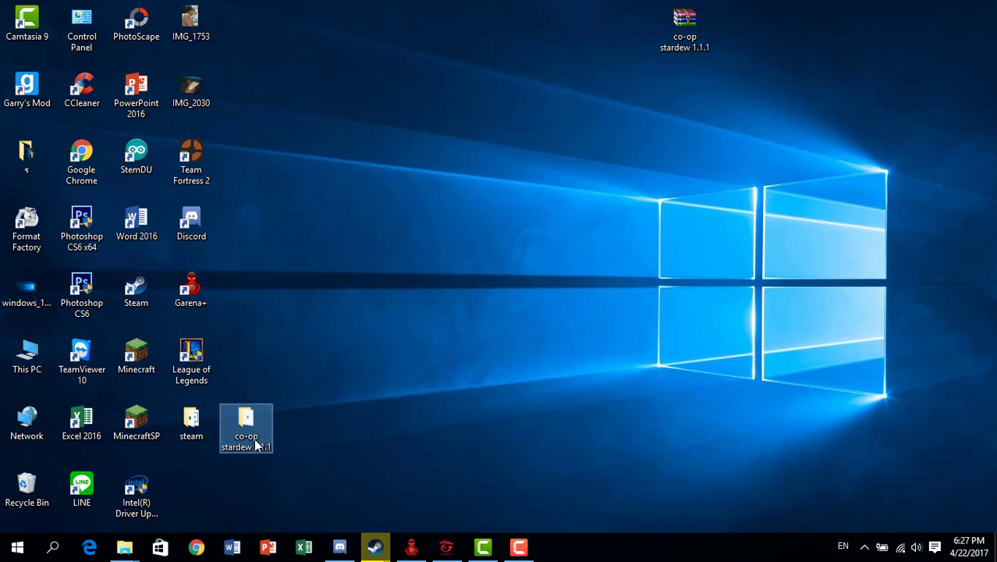
{"action": "left_click", "coordinate": [299, 399]}
{"action": "left_click_drag", "start_coordinate": [191, 504], "coordinate": [524, 248]}
{"action": "double_click", "coordinate": [524, 249]}
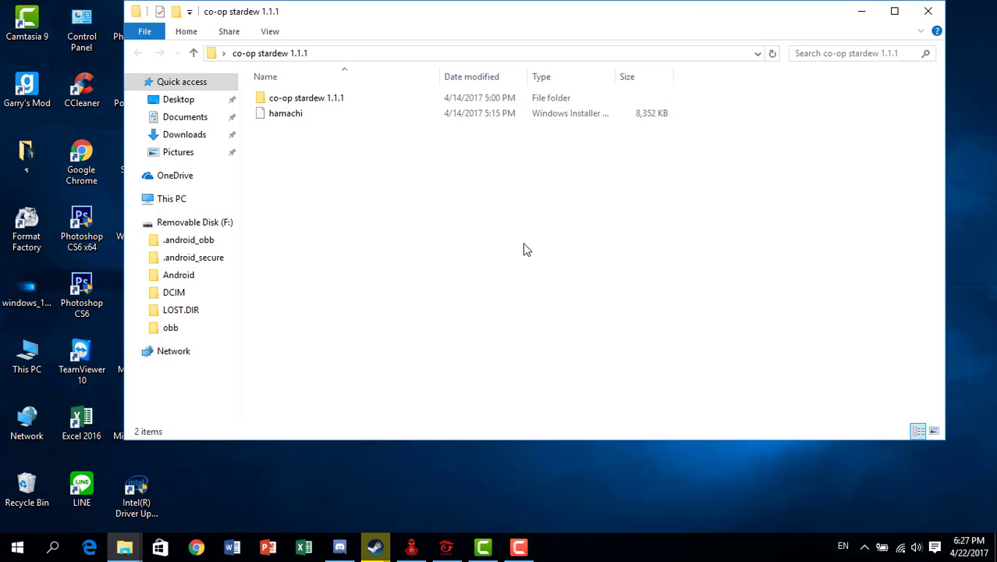
{"action": "left_click", "coordinate": [383, 116]}
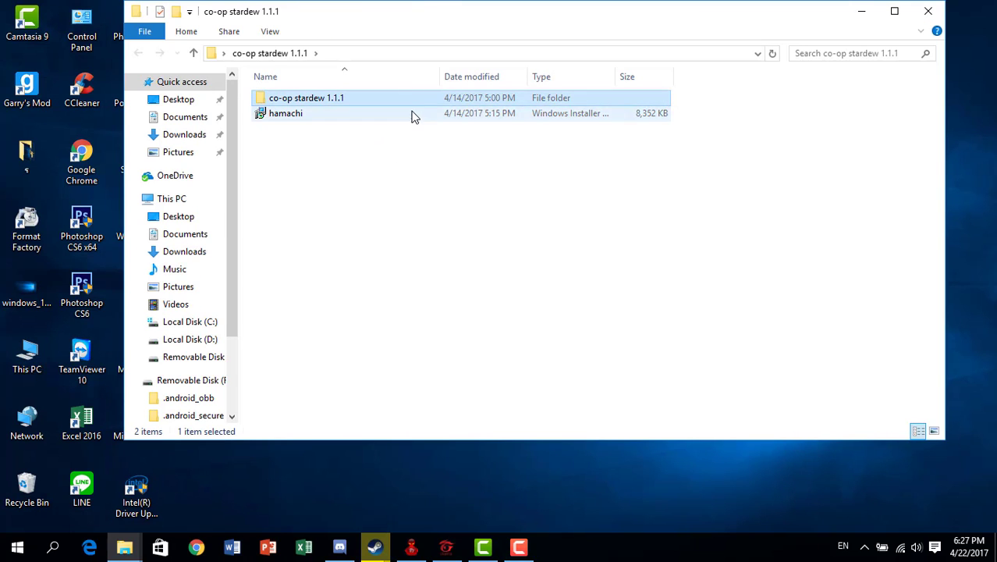
{"action": "double_click", "coordinate": [414, 99]}
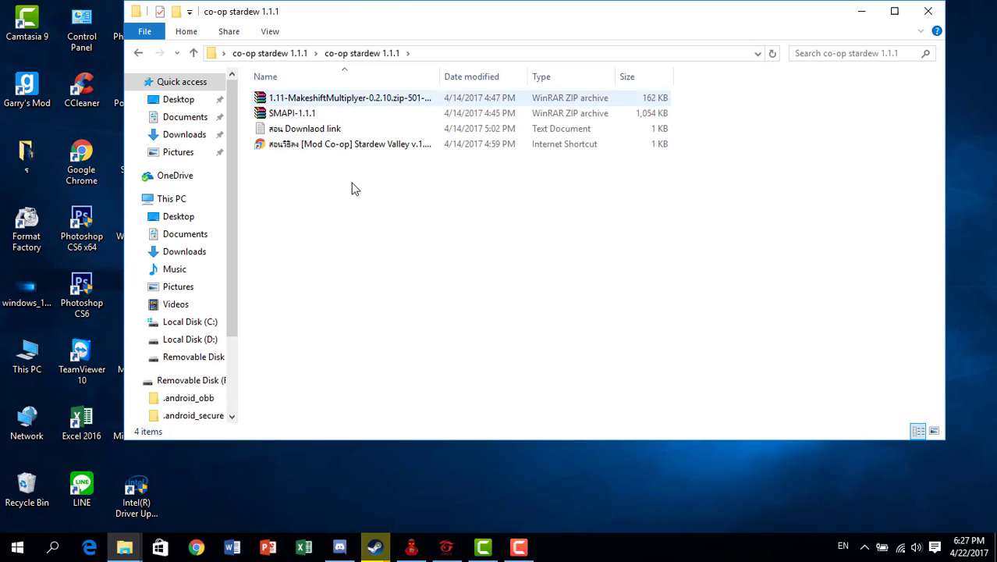
{"action": "left_click", "coordinate": [356, 129]}
{"action": "left_click", "coordinate": [621, 301]}
{"action": "left_click", "coordinate": [592, 129]}
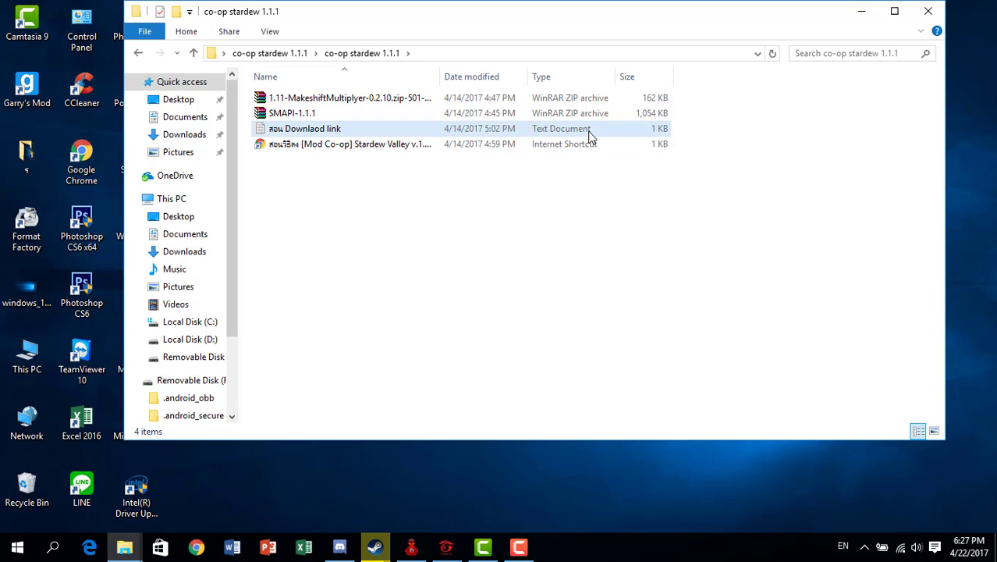
{"action": "left_click", "coordinate": [712, 128]}
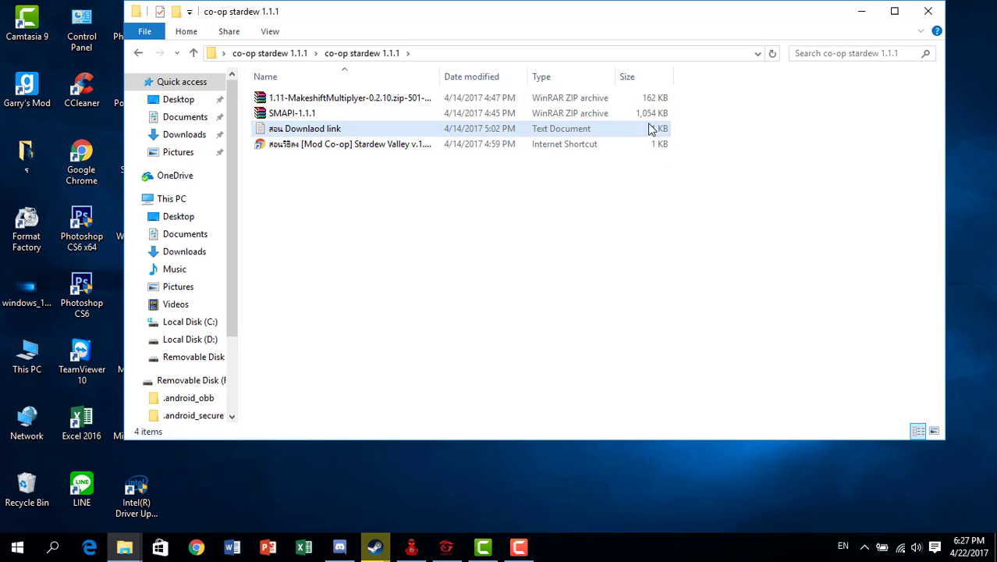
{"action": "left_click", "coordinate": [382, 100]}
{"action": "left_click", "coordinate": [498, 189]}
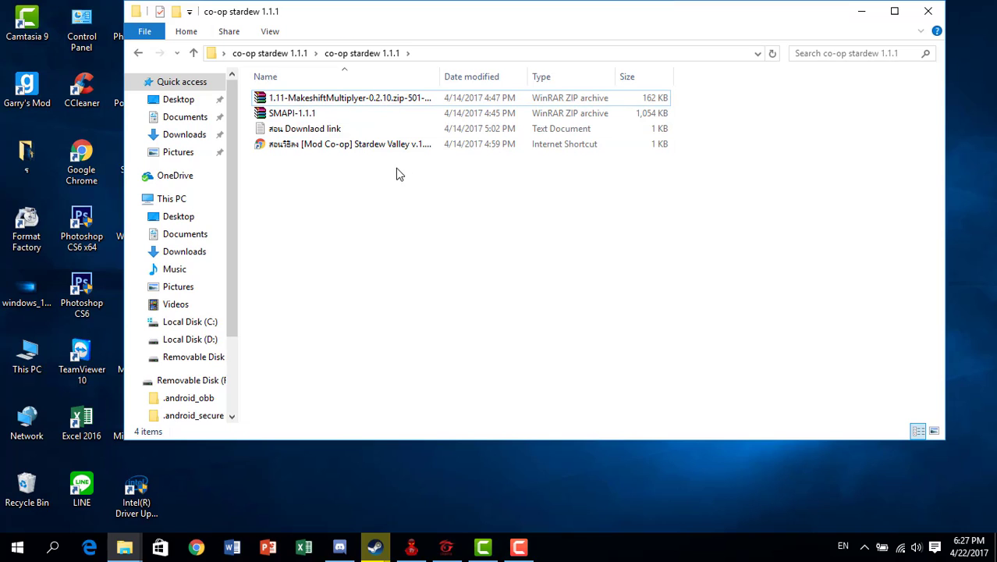
{"action": "left_click", "coordinate": [409, 98]}
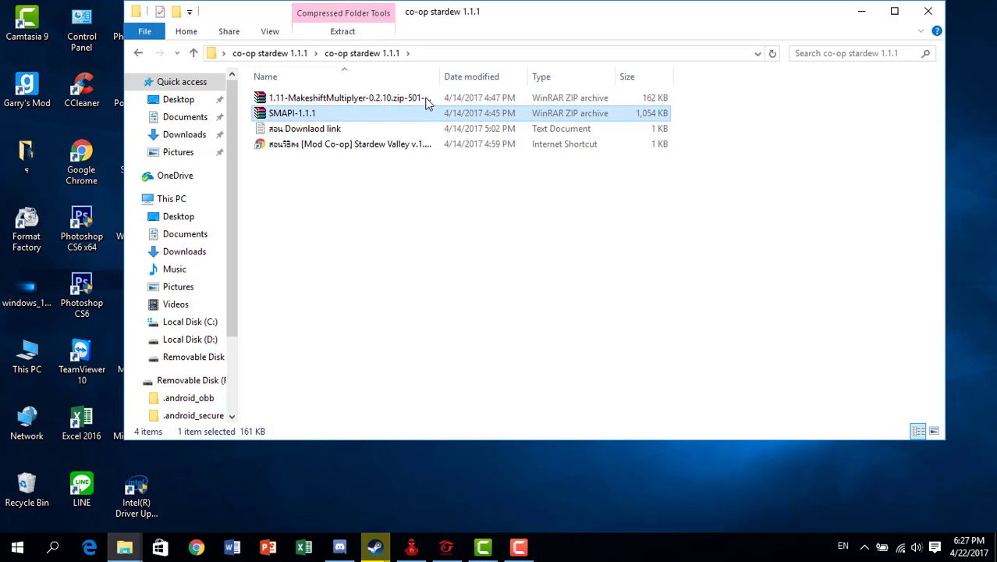
Extract the SMAPI-1.1.1 and 1.11-MakeshiftMultiplyer-0.2.10 archives directly into the current folder.
{"action": "left_click", "coordinate": [660, 113]}
{"action": "right_click", "coordinate": [661, 115]}
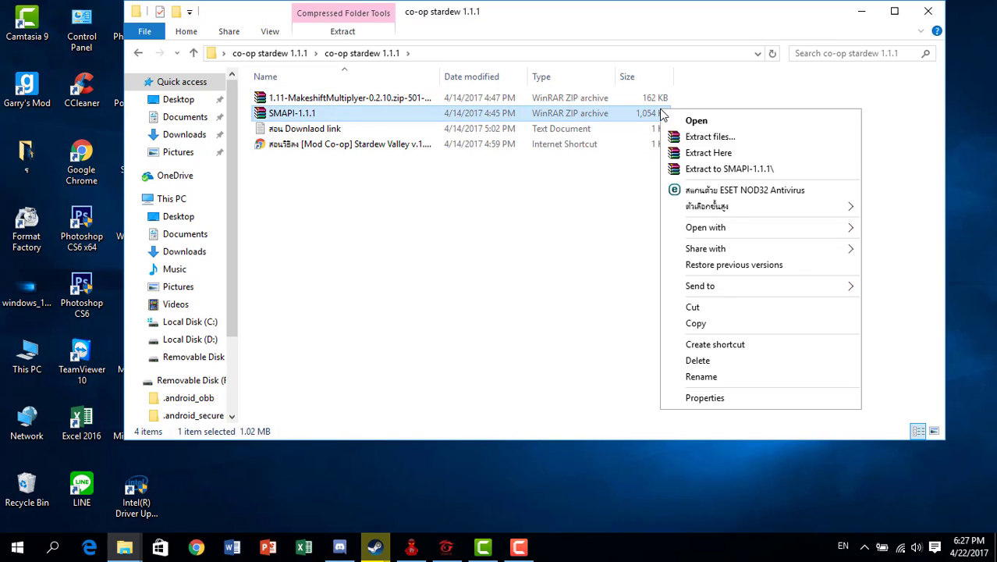
{"action": "left_click", "coordinate": [770, 153]}
{"action": "left_click", "coordinate": [538, 100]}
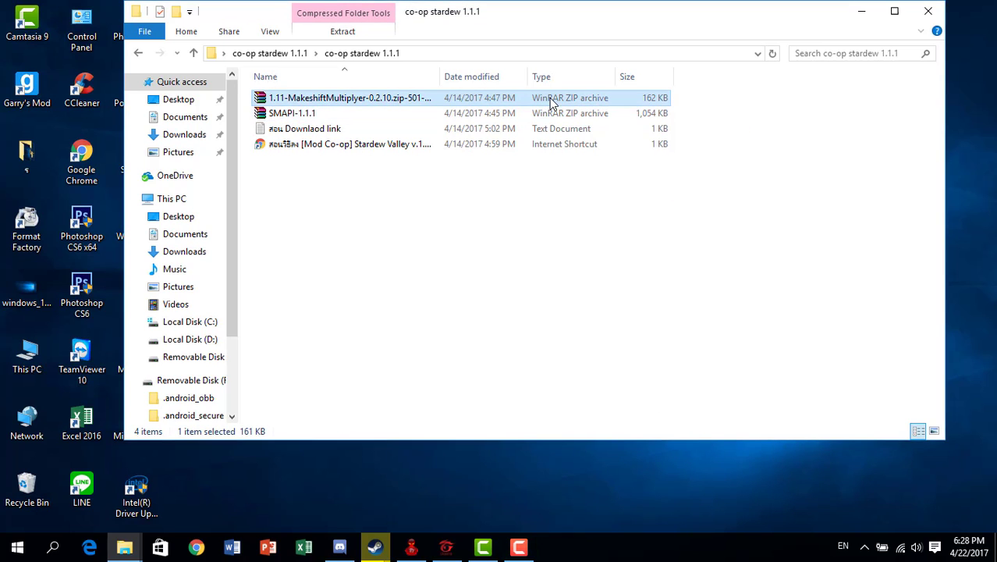
{"action": "right_click", "coordinate": [552, 101]}
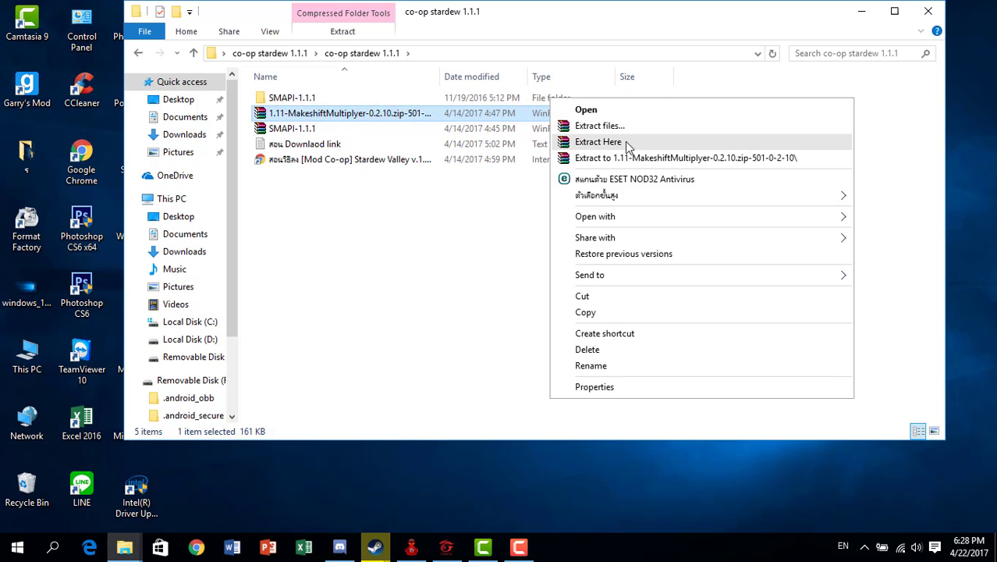
{"action": "left_click", "coordinate": [609, 138]}
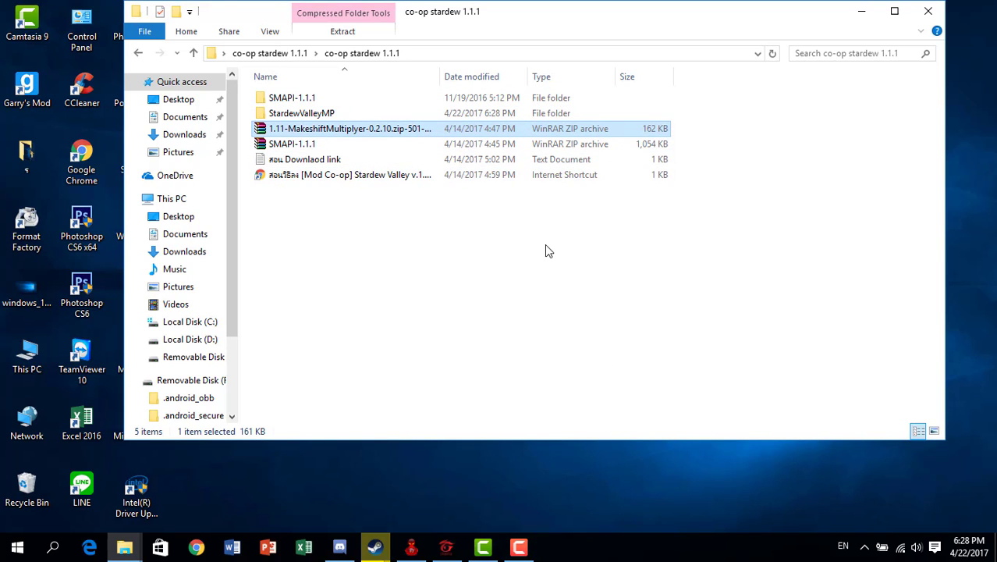
{"action": "left_click", "coordinate": [545, 245]}
Open the extracted SMAPI-1.1.1 folder.
{"action": "left_click", "coordinate": [665, 100]}
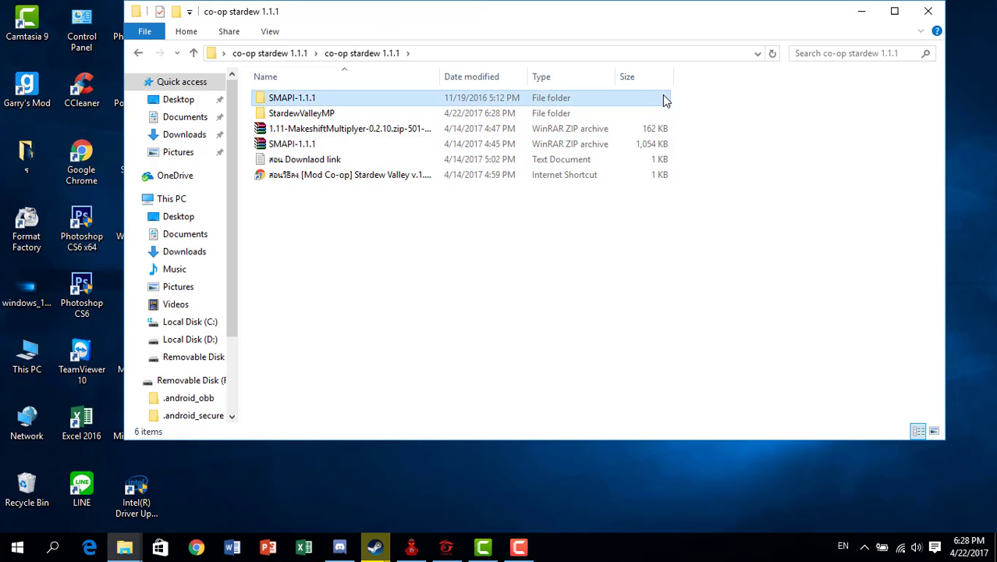
{"action": "left_click", "coordinate": [721, 142]}
{"action": "left_click", "coordinate": [517, 117]}
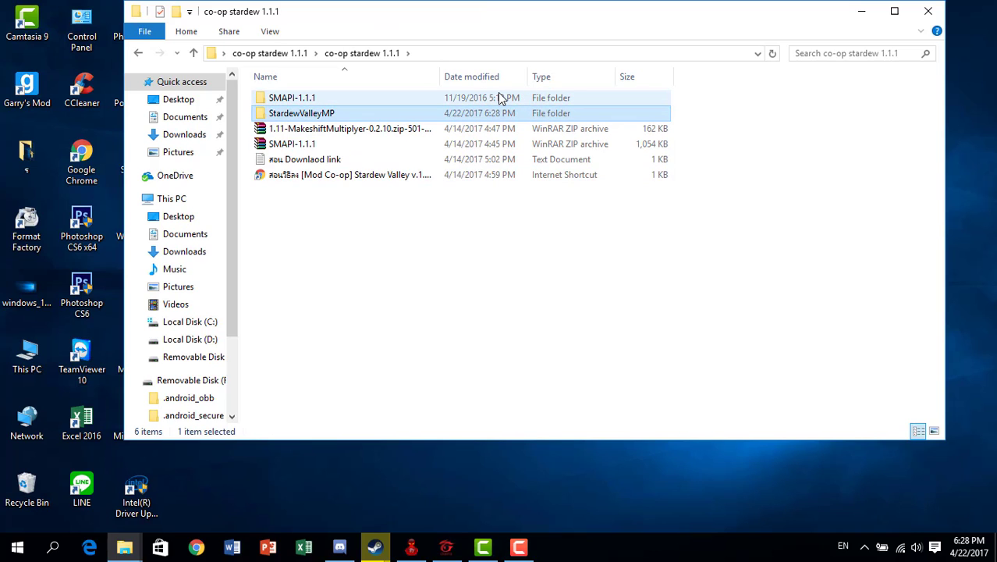
{"action": "left_click", "coordinate": [505, 98]}
{"action": "double_click", "coordinate": [488, 100]}
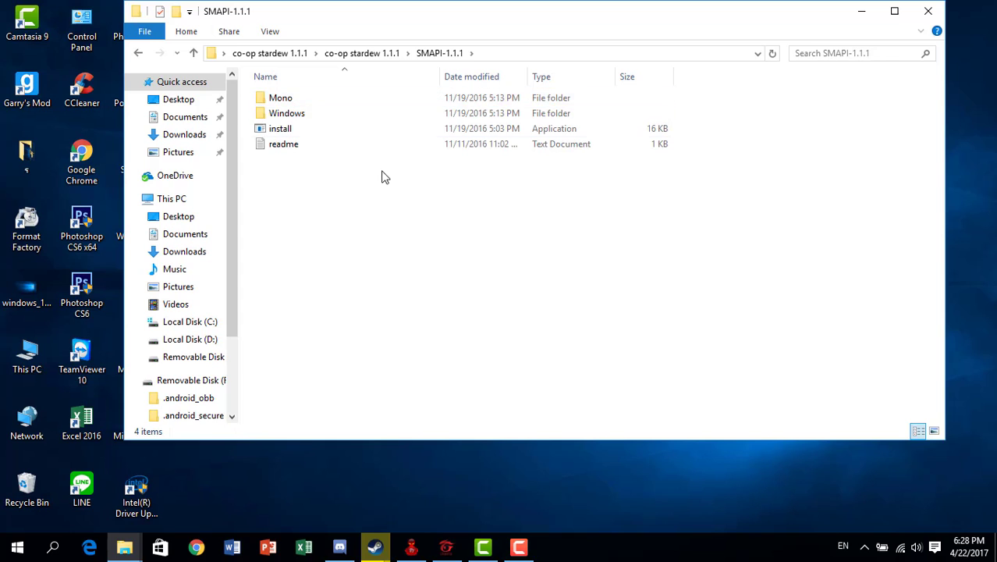
Copy everything from SMAPI's Windows folder into the Steam Stardew Valley game folder, replacing the files already there.
{"action": "double_click", "coordinate": [314, 115]}
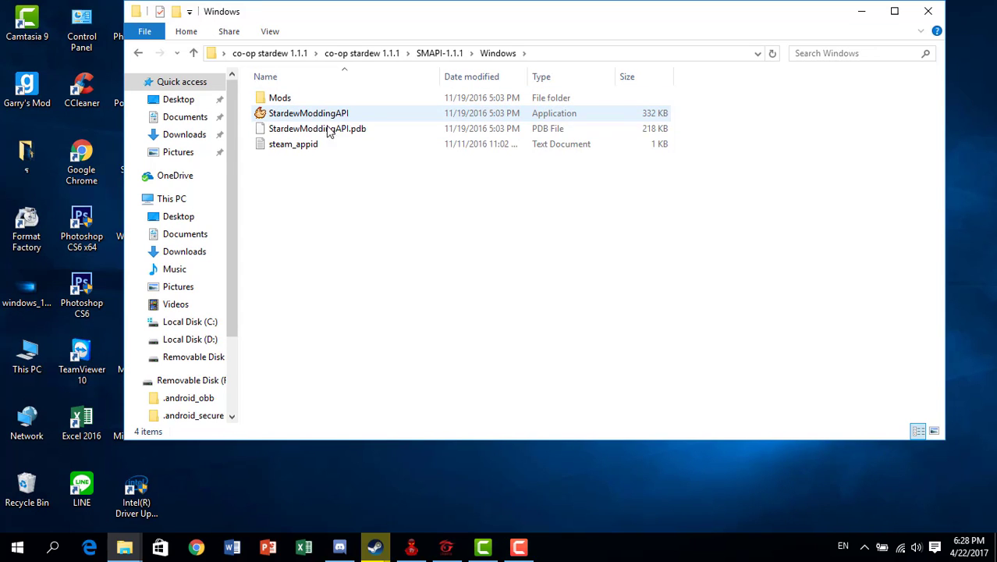
{"action": "left_click_drag", "start_coordinate": [356, 181], "coordinate": [347, 88]}
{"action": "left_click", "coordinate": [336, 365]}
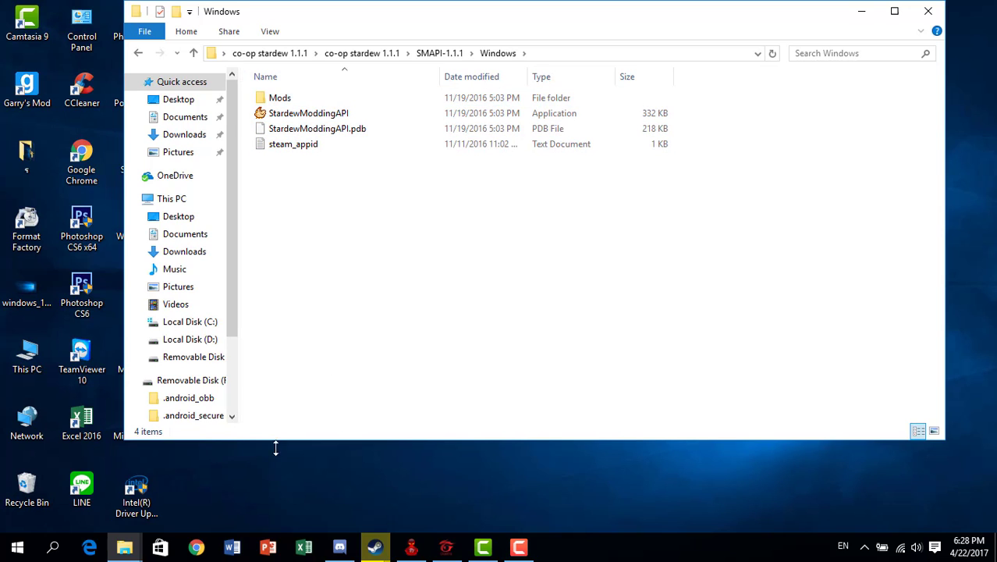
{"action": "left_click", "coordinate": [124, 547]}
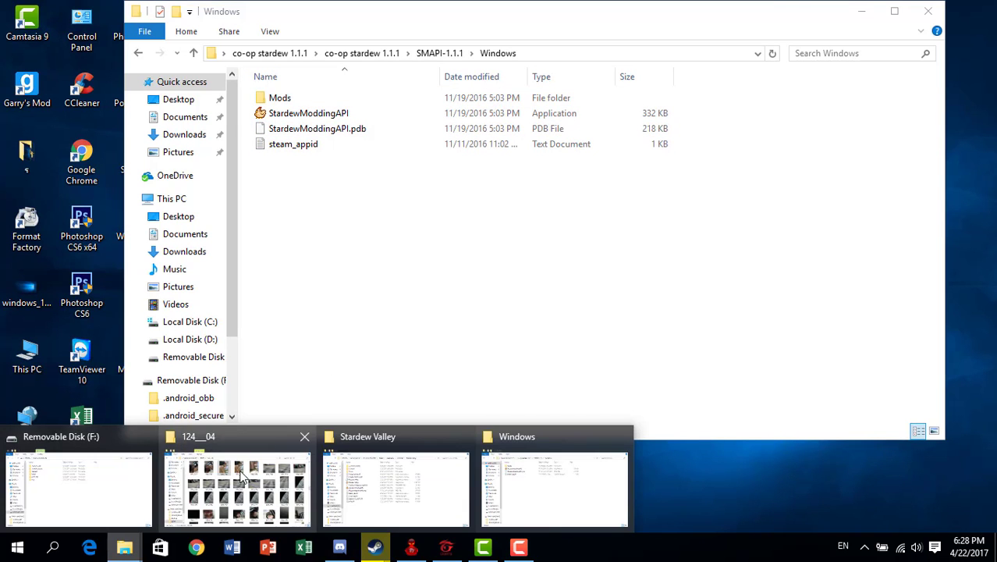
{"action": "left_click", "coordinate": [390, 473]}
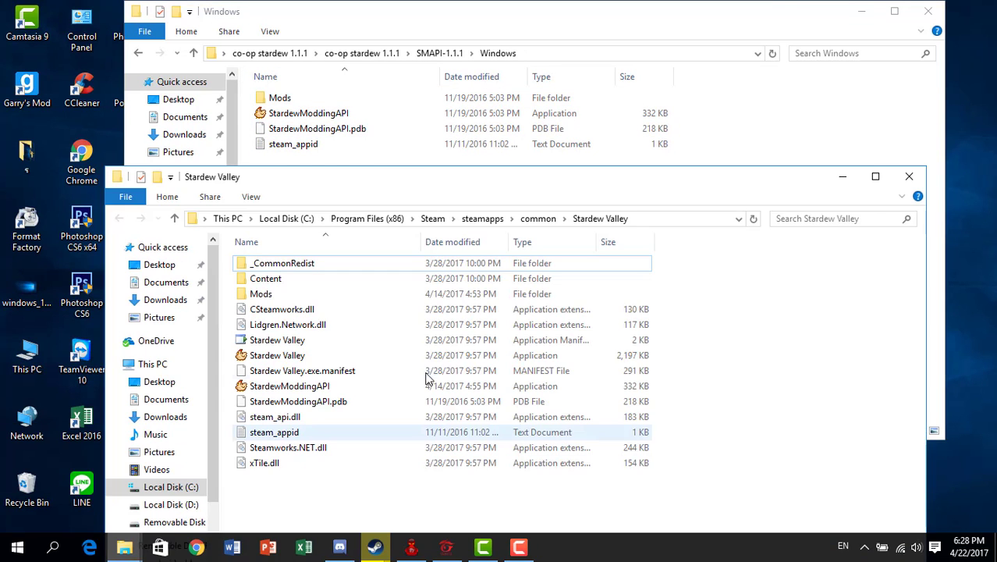
{"action": "right_click", "coordinate": [328, 490]}
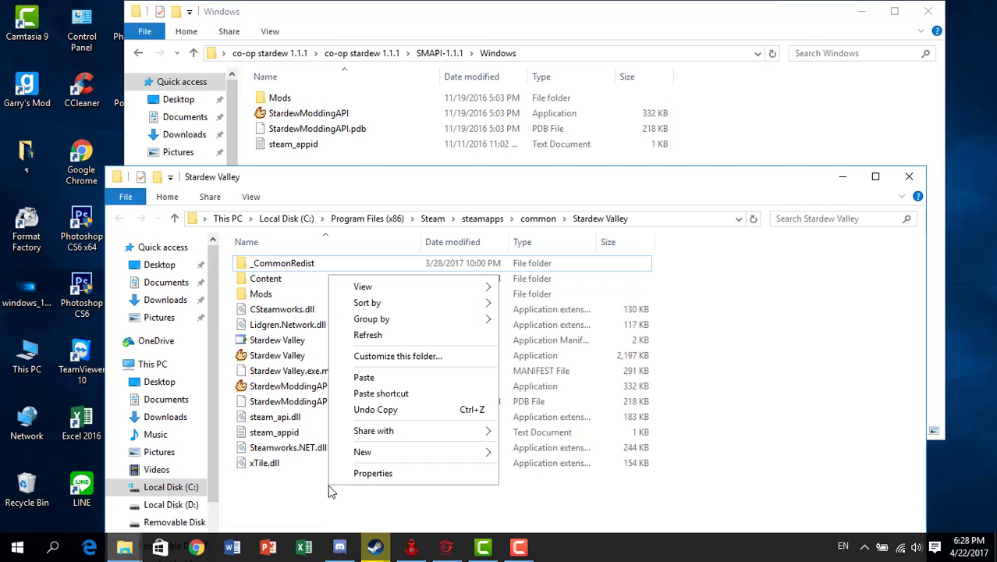
{"action": "left_click", "coordinate": [403, 383]}
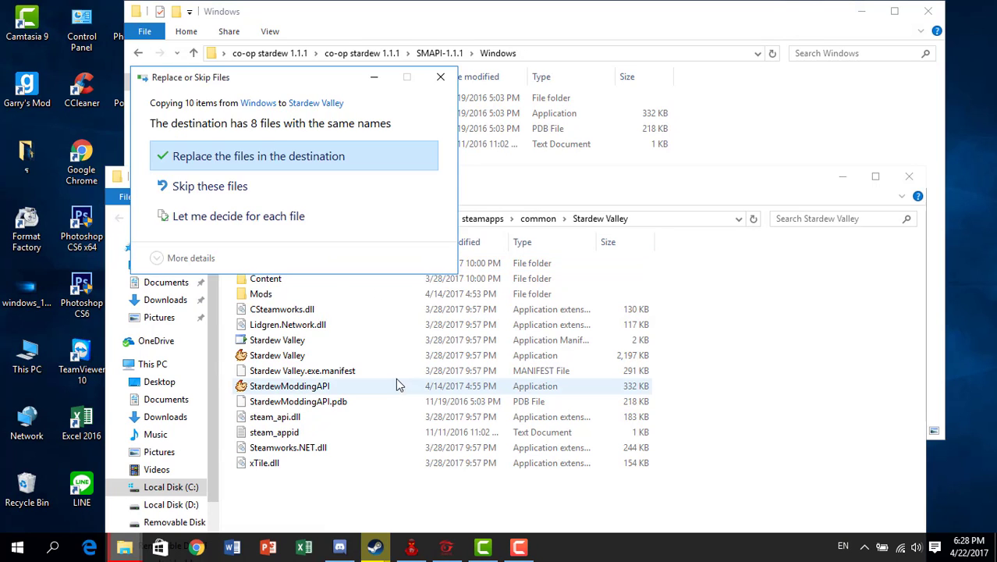
{"action": "left_click", "coordinate": [266, 150]}
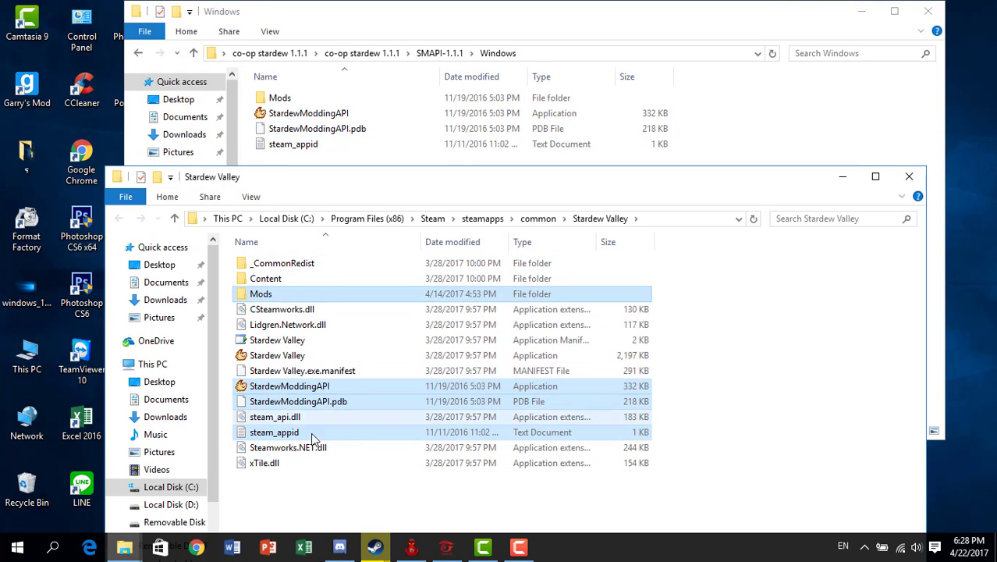
{"action": "left_click", "coordinate": [306, 492]}
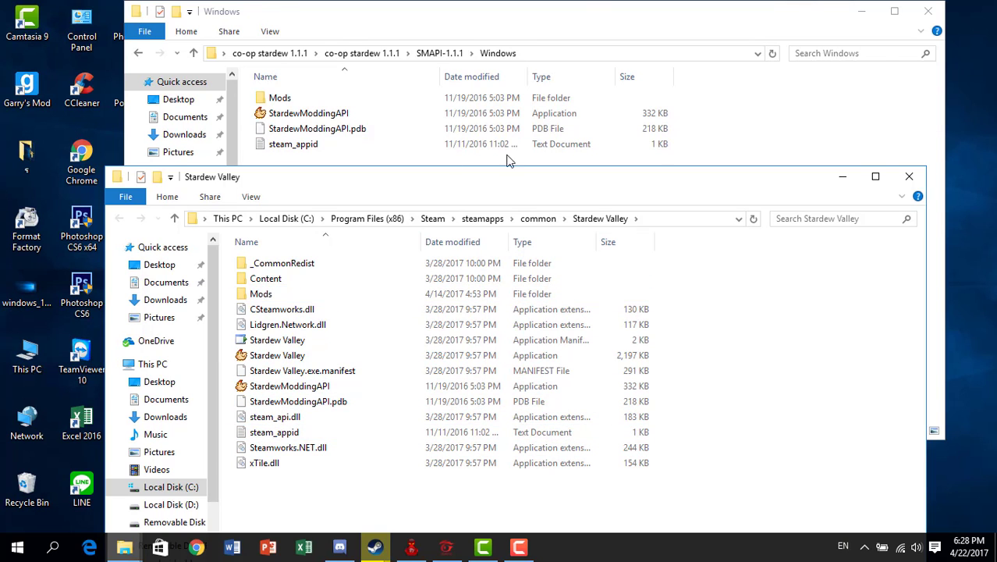
Minimize the Stardew Valley game folder and open the extracted StardewValleyMP folder in co-op stardew 1.1.1.
{"action": "left_click_drag", "start_coordinate": [451, 181], "coordinate": [676, 173]}
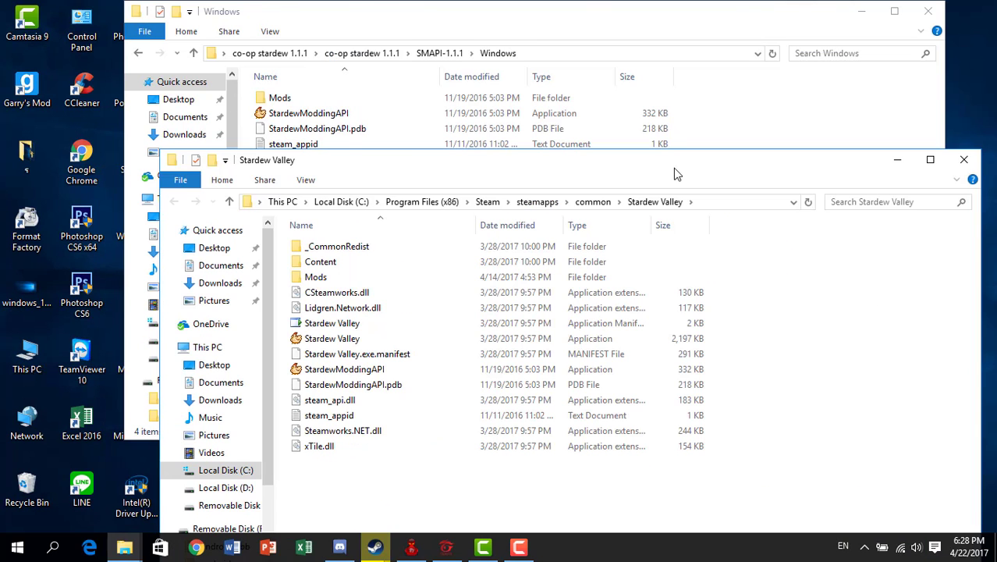
{"action": "left_click", "coordinate": [898, 160]}
{"action": "left_click", "coordinate": [139, 55]}
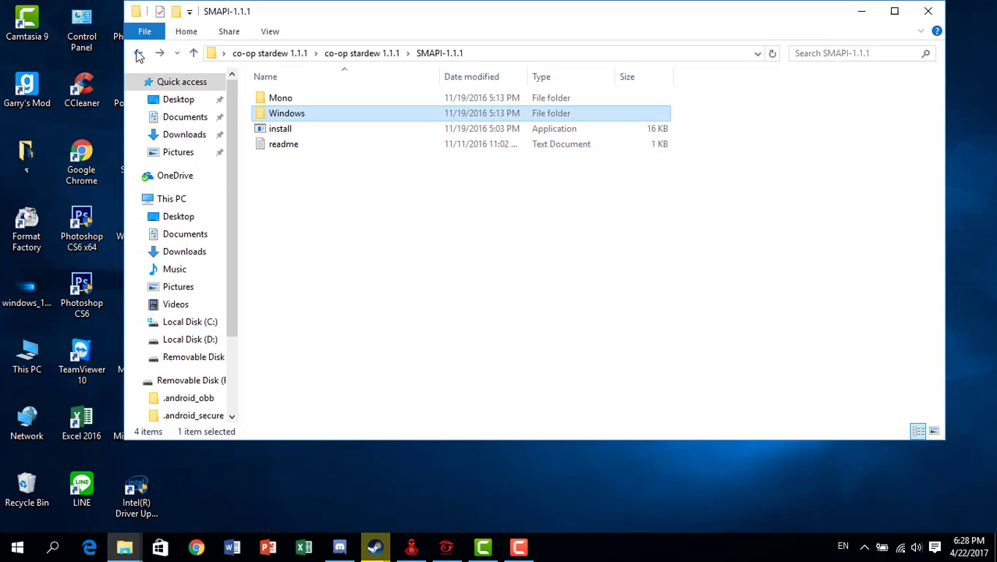
{"action": "left_click", "coordinate": [139, 55]}
{"action": "left_click", "coordinate": [412, 115]}
{"action": "double_click", "coordinate": [412, 115]}
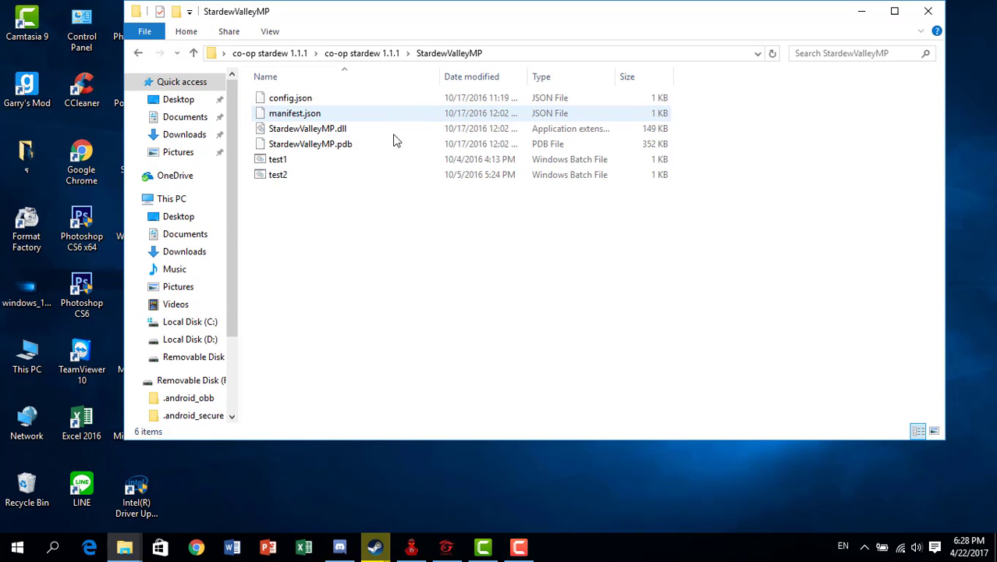
{"action": "left_click_drag", "start_coordinate": [345, 298], "coordinate": [347, 98]}
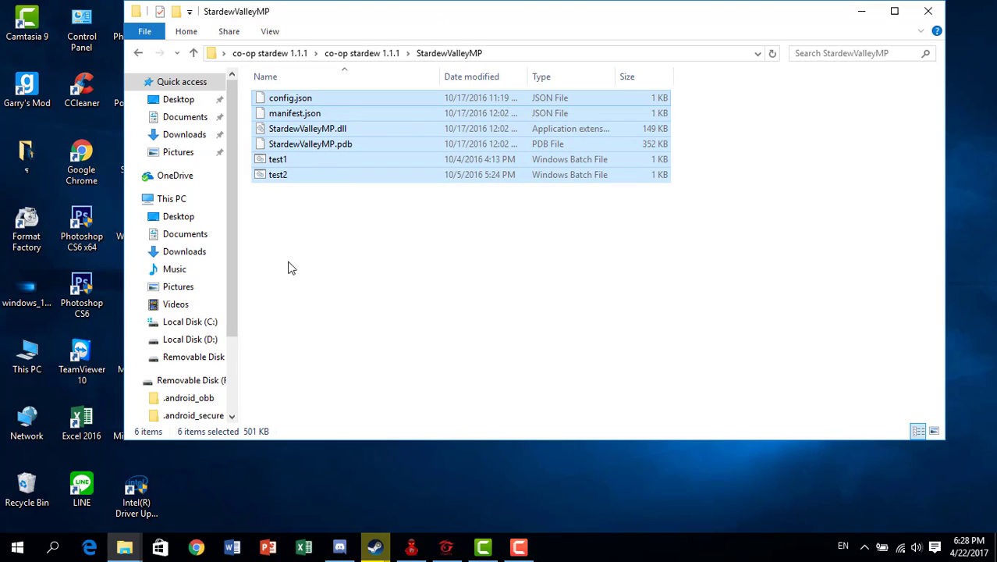
{"action": "key", "text": "ctrl+v"}
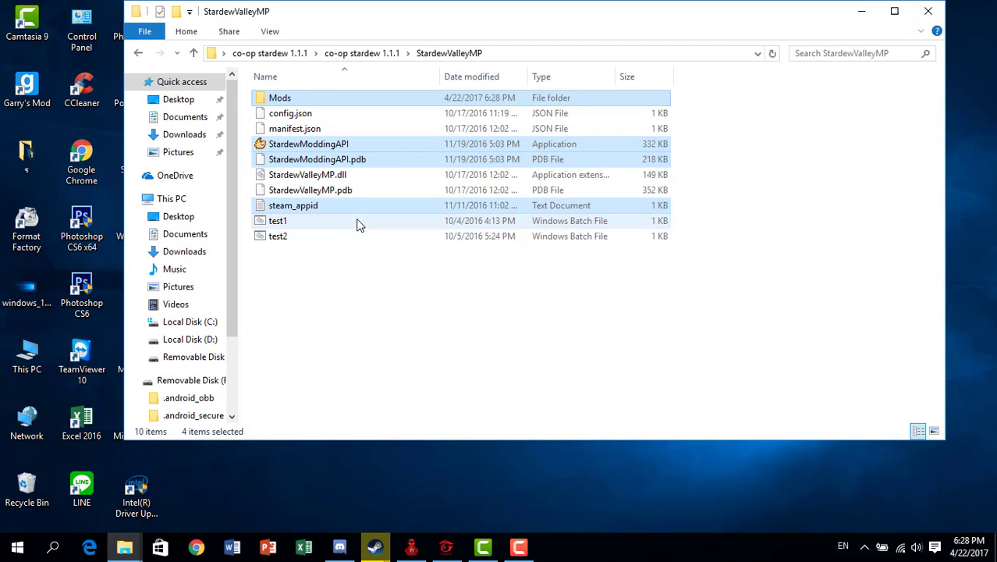
{"action": "key", "text": "Delete"}
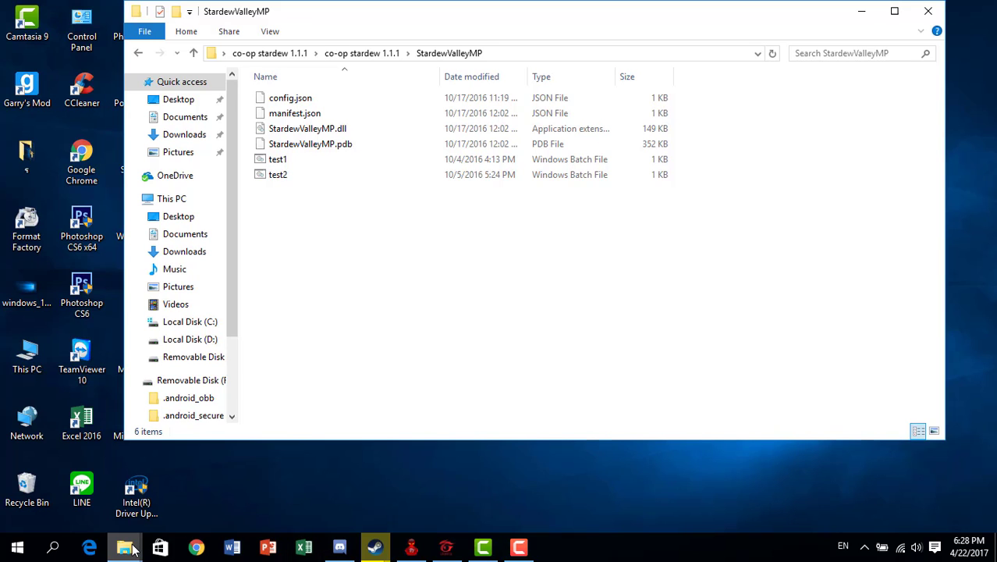
Open the Mods folder inside the Stardew Valley game folder and place its window beside the StardewValleyMP files.
{"action": "mouse_move", "coordinate": [125, 546]}
{"action": "left_click", "coordinate": [442, 465]}
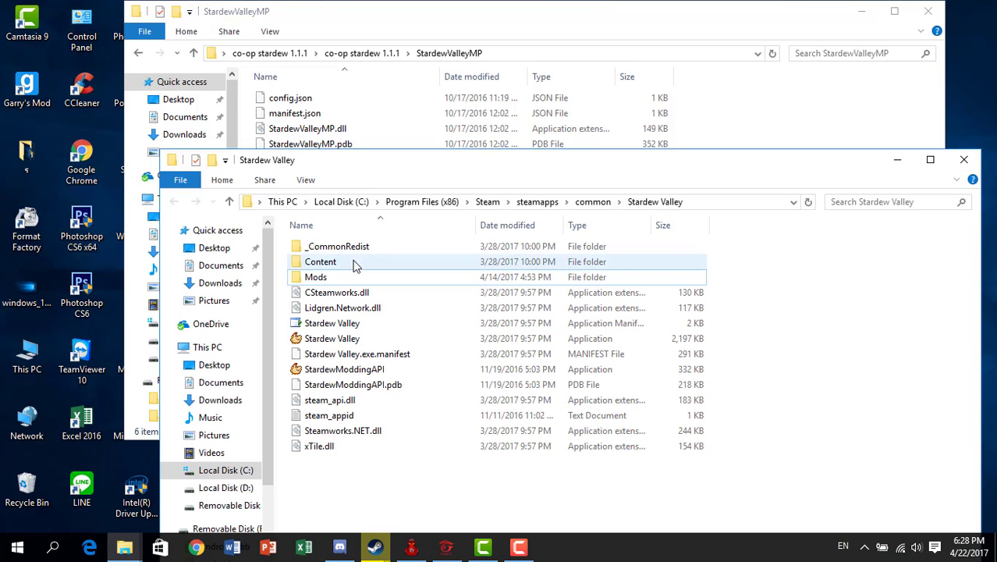
{"action": "double_click", "coordinate": [531, 278]}
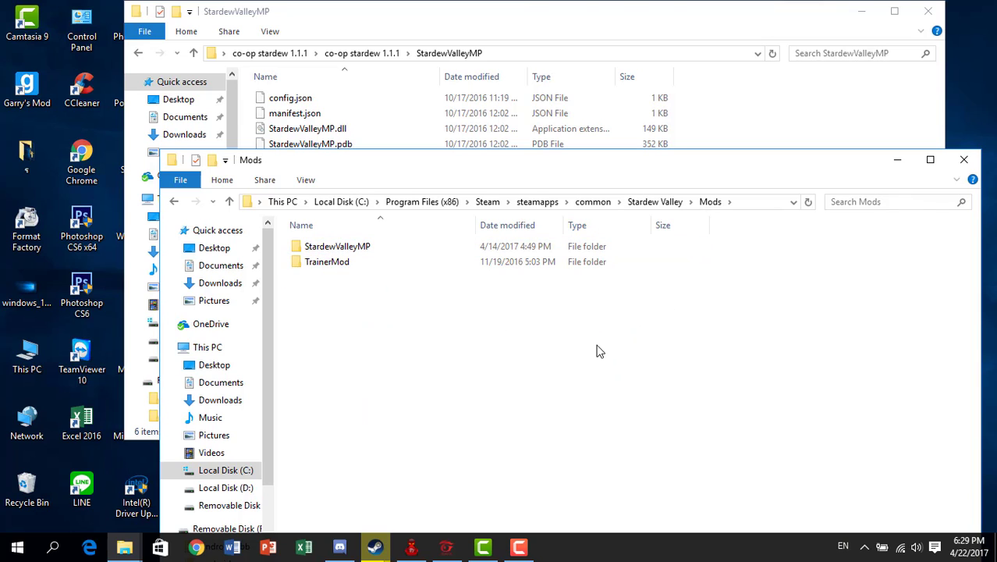
{"action": "left_click_drag", "start_coordinate": [584, 164], "coordinate": [707, 77]}
{"action": "left_click", "coordinate": [657, 149]}
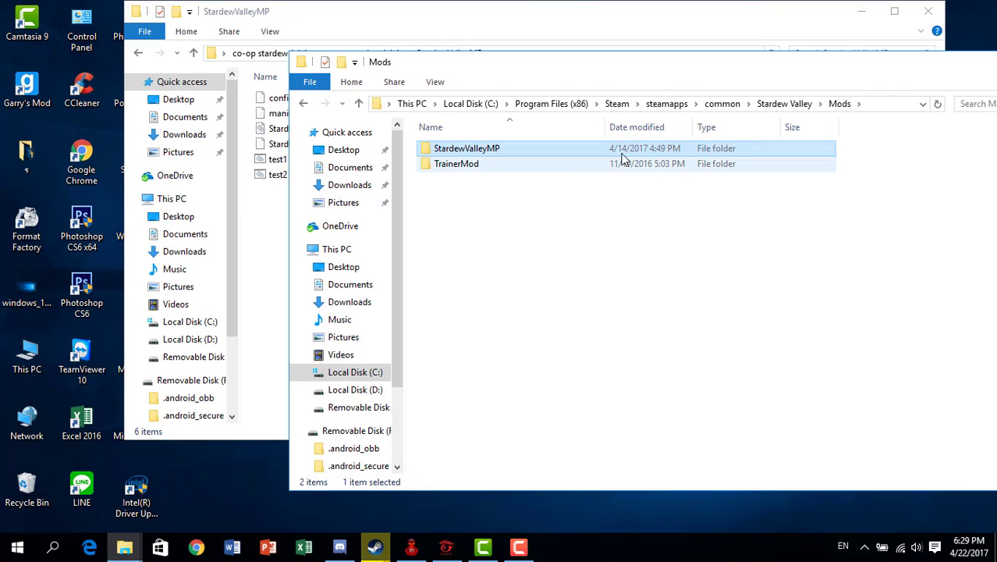
Look inside the TrainerMod folder and return to the Mods folder.
{"action": "double_click", "coordinate": [612, 165]}
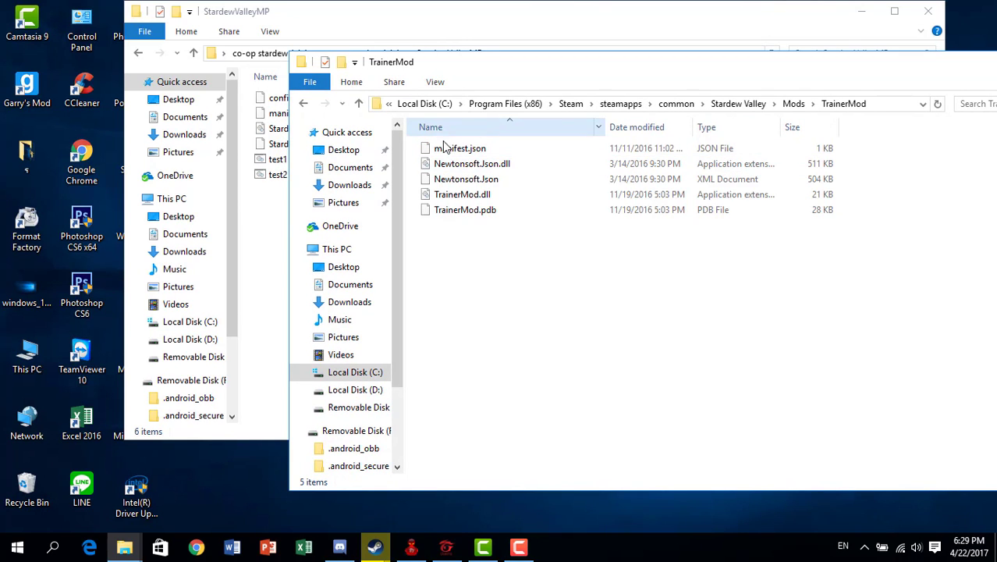
{"action": "left_click", "coordinate": [306, 104]}
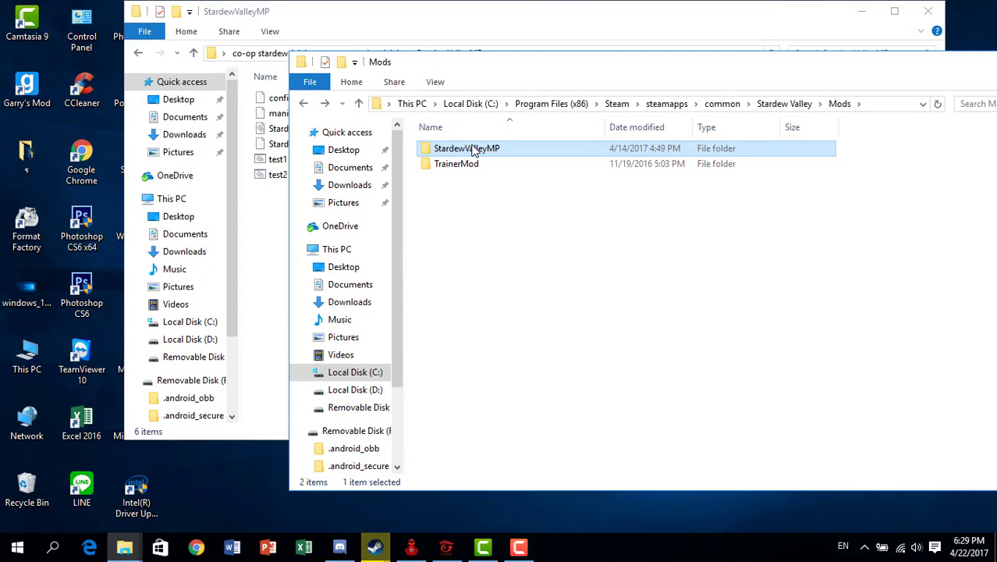
{"action": "left_click", "coordinate": [463, 166]}
{"action": "key", "text": "Up"}
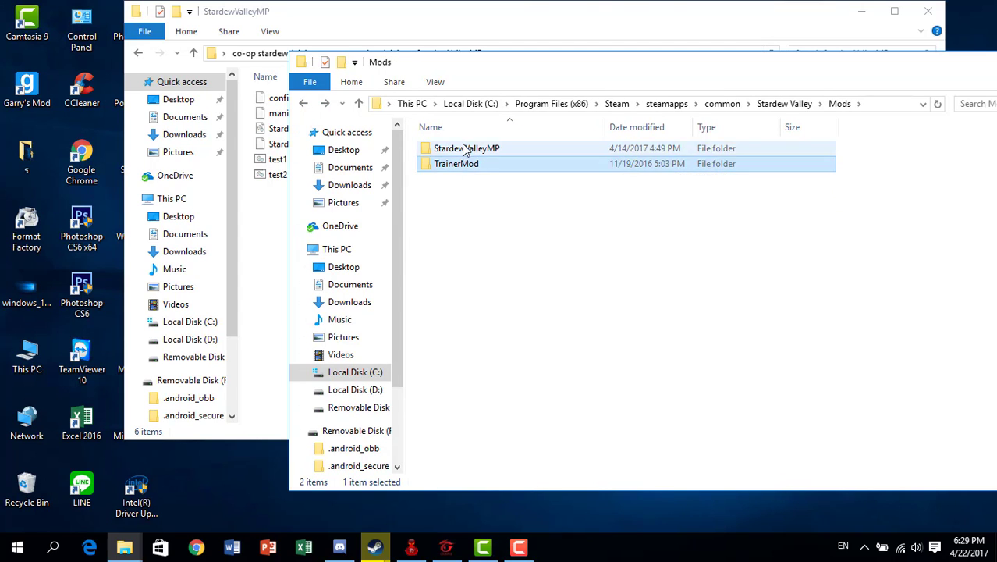
Move the StardewValleyMP folder from co-op stardew 1.1.1 into Mods, replacing existing files, and minimize the source window.
{"action": "left_click", "coordinate": [125, 549]}
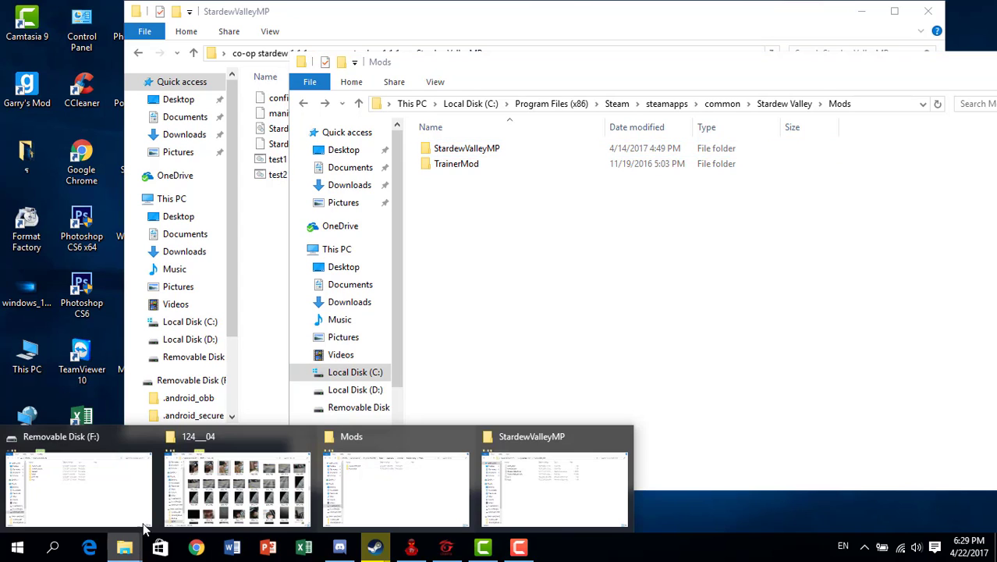
{"action": "left_click", "coordinate": [544, 481]}
{"action": "left_click", "coordinate": [138, 55]}
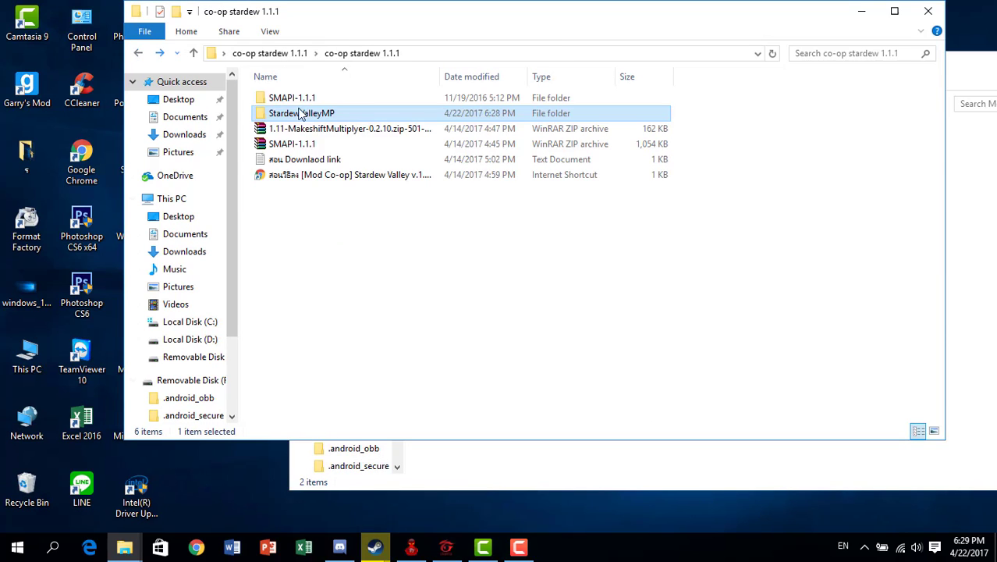
{"action": "left_click_drag", "start_coordinate": [628, 12], "coordinate": [112, 121]}
{"action": "left_click_drag", "start_coordinate": [153, 224], "coordinate": [630, 257]}
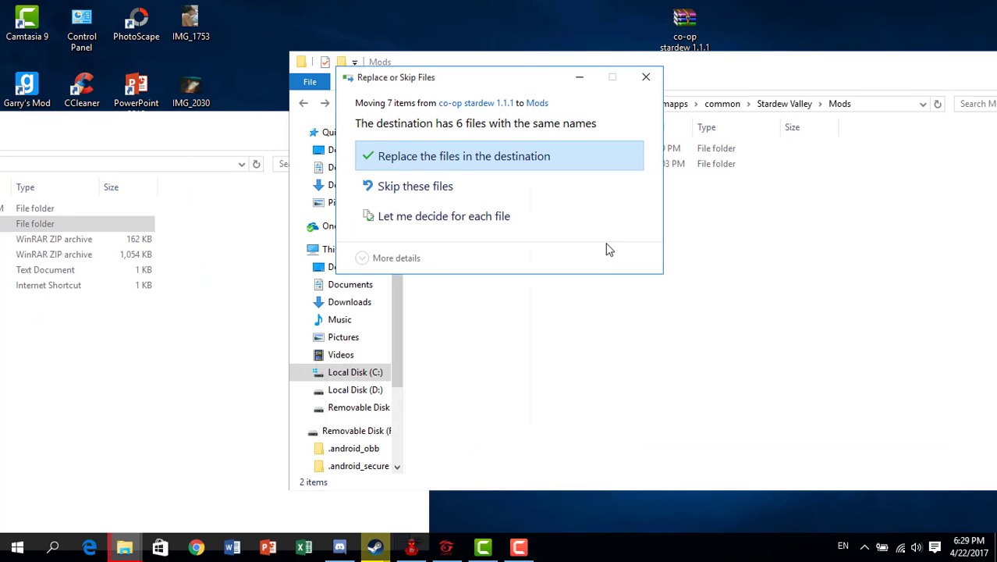
{"action": "left_click", "coordinate": [393, 160]}
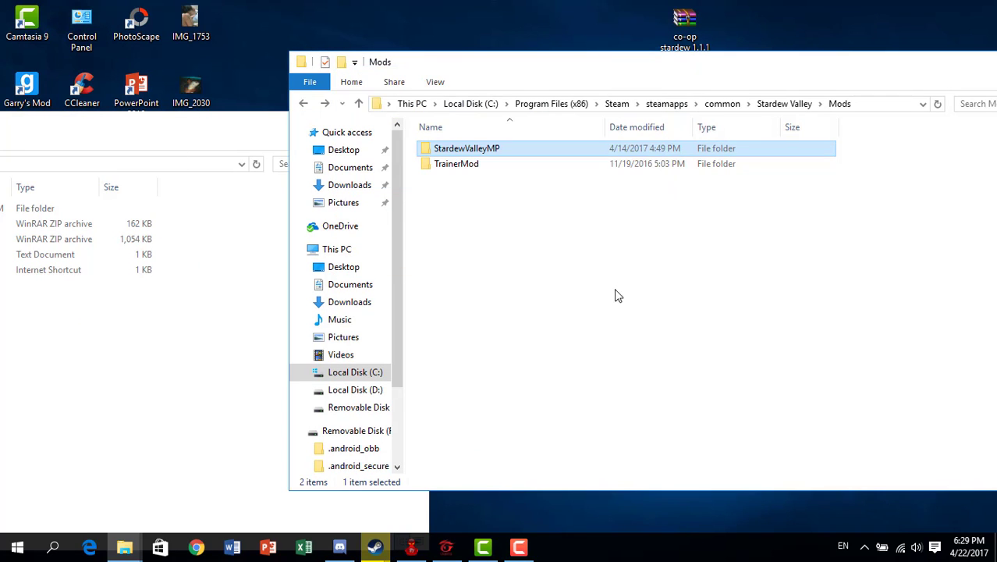
{"action": "left_click_drag", "start_coordinate": [183, 129], "coordinate": [741, 67]}
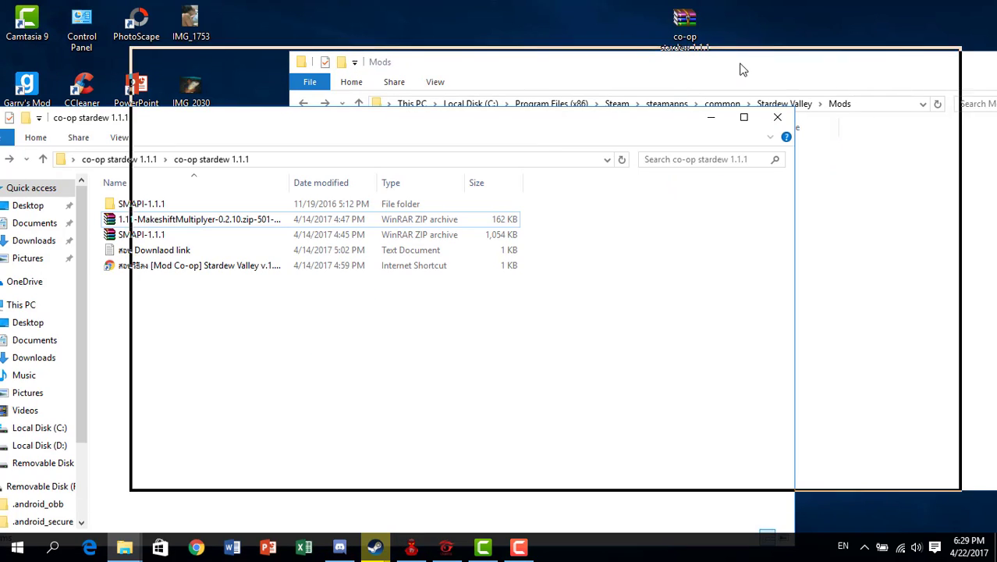
{"action": "left_click", "coordinate": [400, 52]}
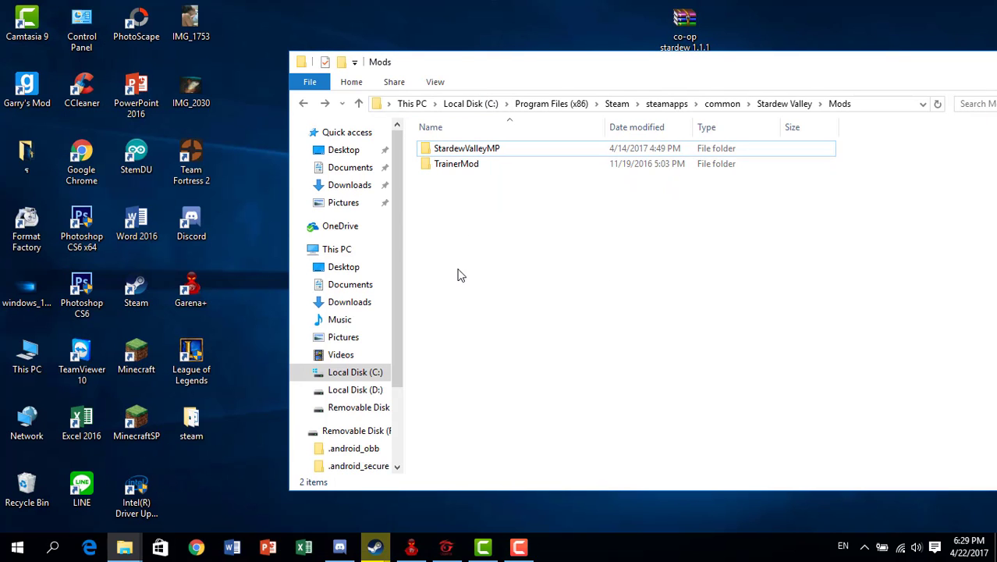
Browse the contents of Local Disk (D:) and Local Disk (C:) in the game folder's window.
{"action": "left_click", "coordinate": [388, 407]}
{"action": "left_click", "coordinate": [347, 389]}
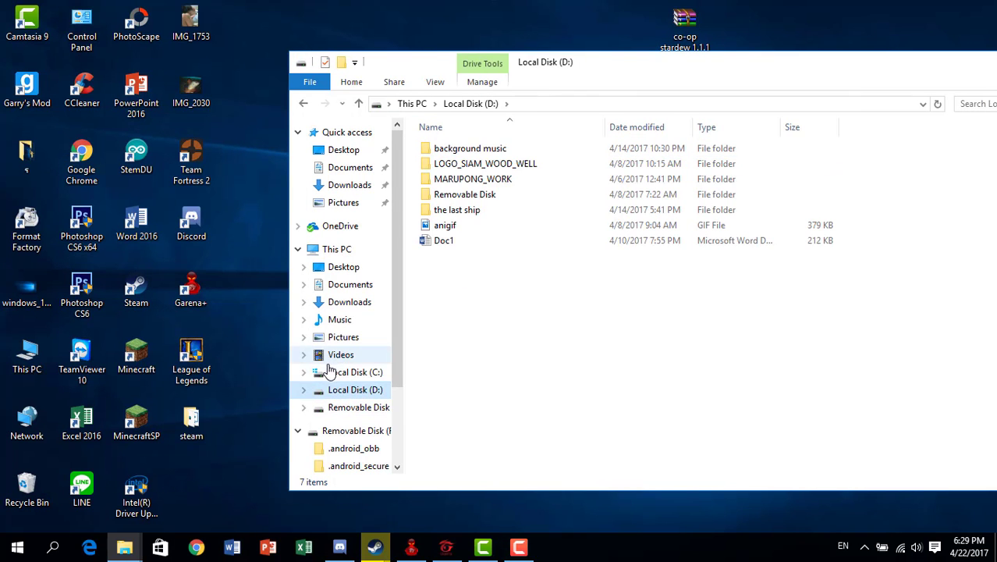
{"action": "left_click", "coordinate": [328, 372]}
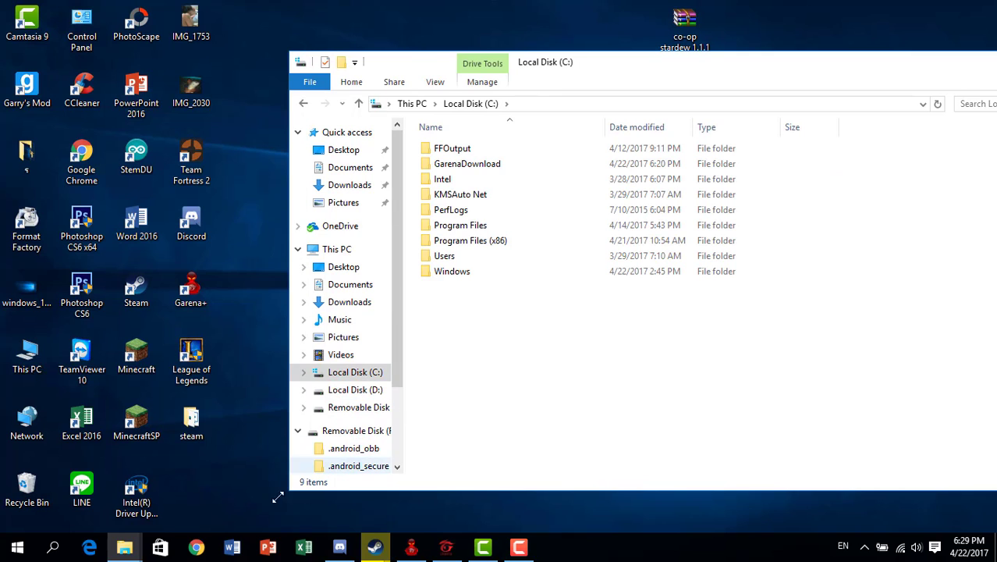
Restore the co-op stardew 1.1.1 window, switch it to the Desktop folder, and minimize it.
{"action": "mouse_move", "coordinate": [124, 546]}
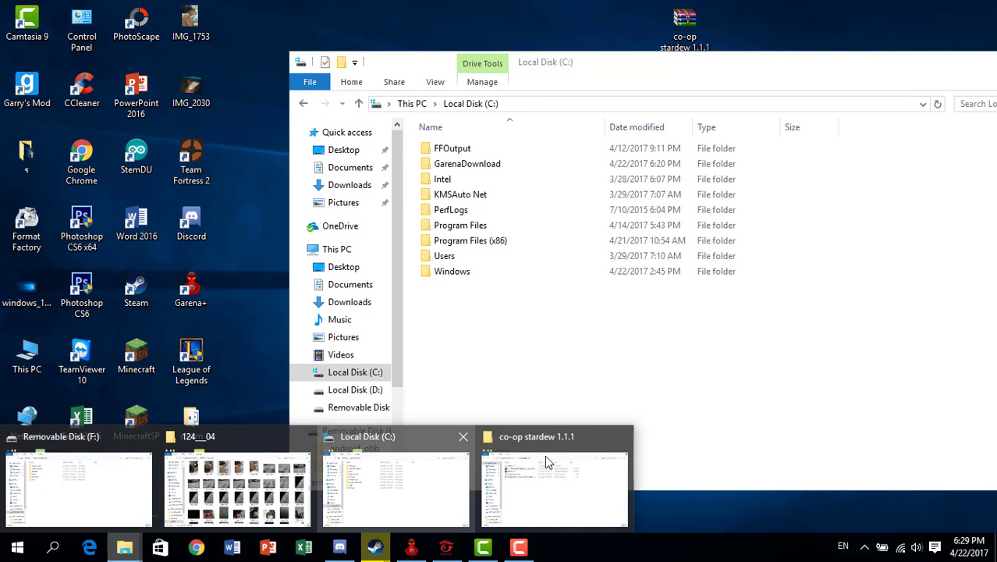
{"action": "left_click", "coordinate": [534, 479]}
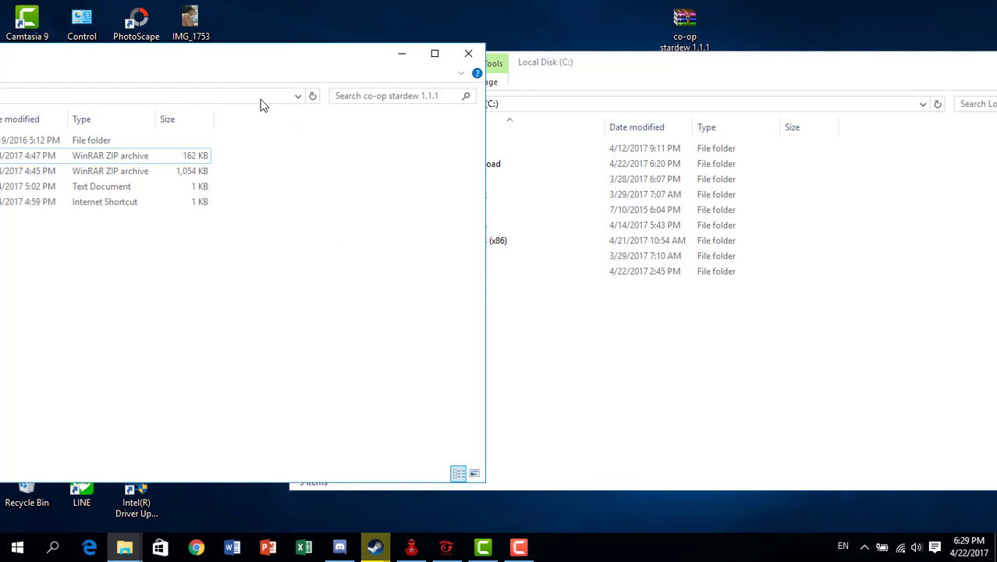
{"action": "left_click_drag", "start_coordinate": [269, 74], "coordinate": [732, 67]}
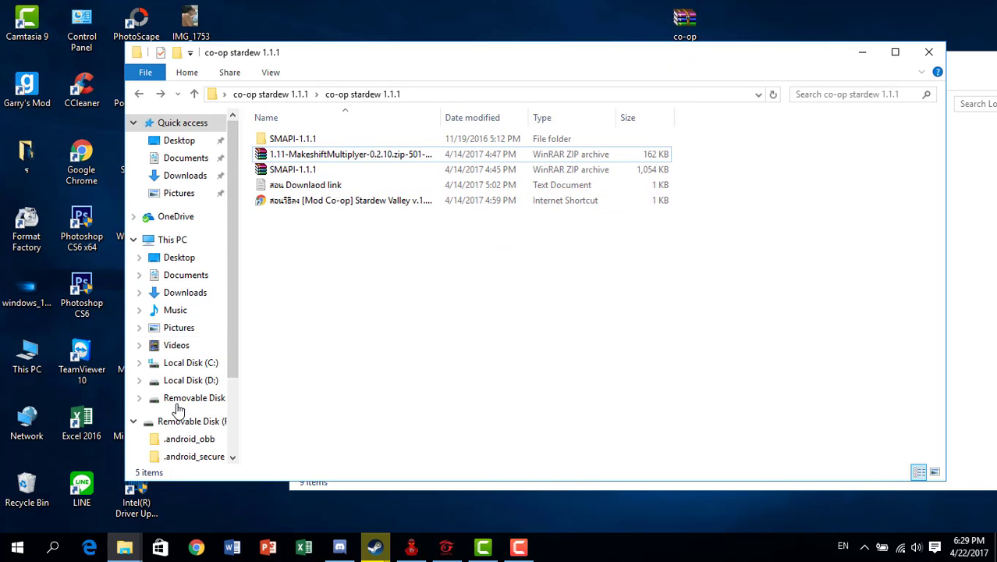
{"action": "left_click", "coordinate": [179, 256]}
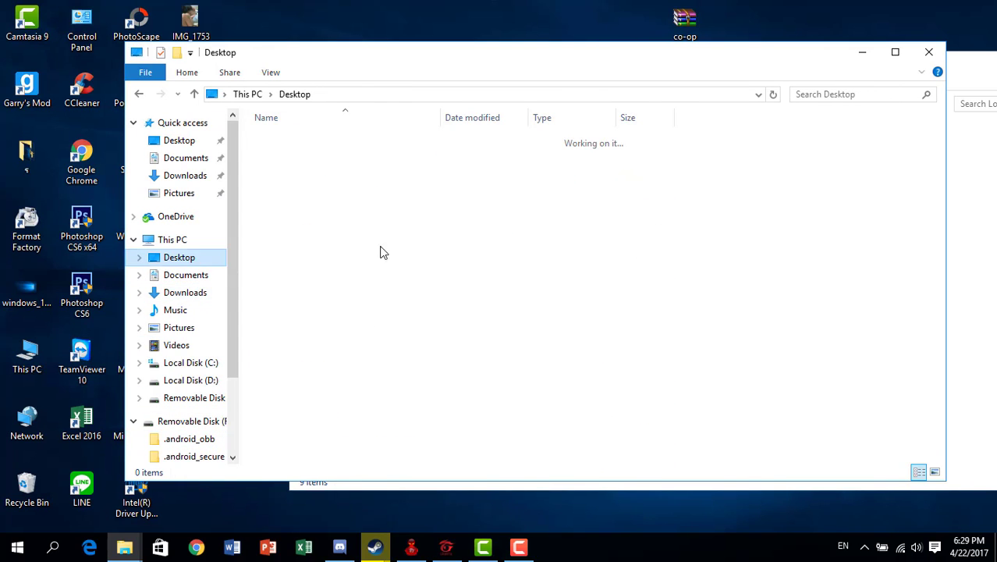
{"action": "left_click", "coordinate": [863, 53]}
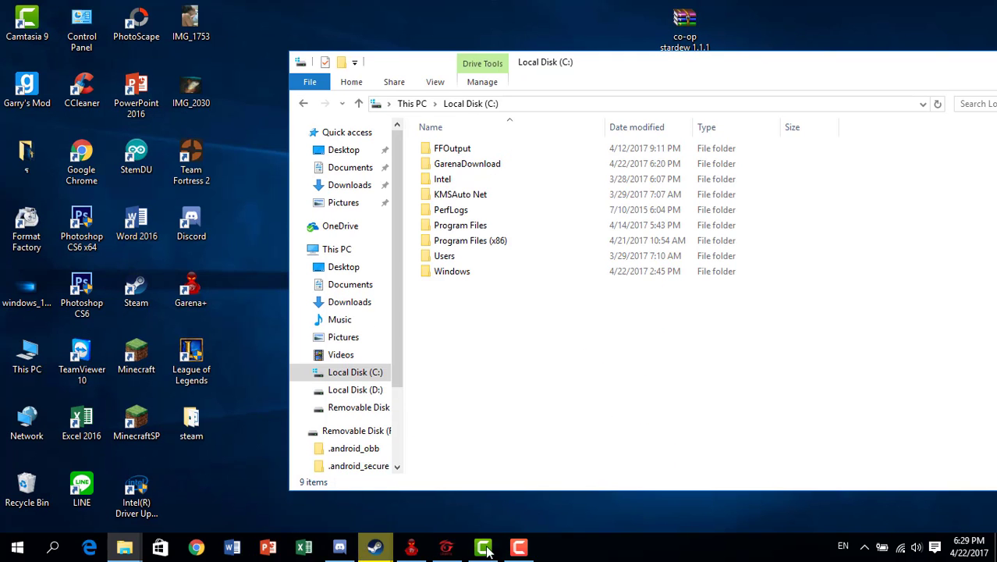
Switch to the Steam library and open the properties of Stardew Valley.
{"action": "left_click", "coordinate": [374, 551]}
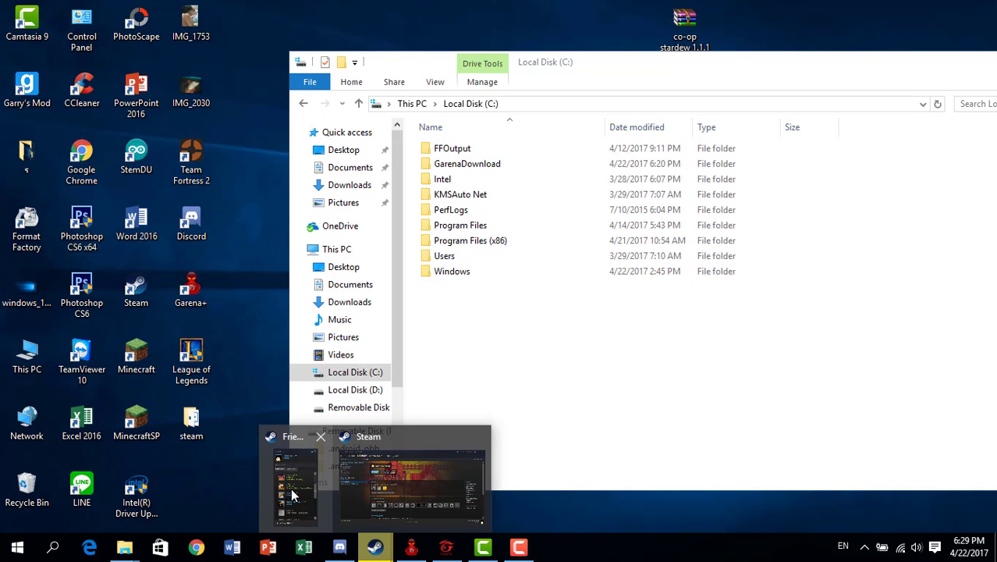
{"action": "left_click", "coordinate": [357, 478]}
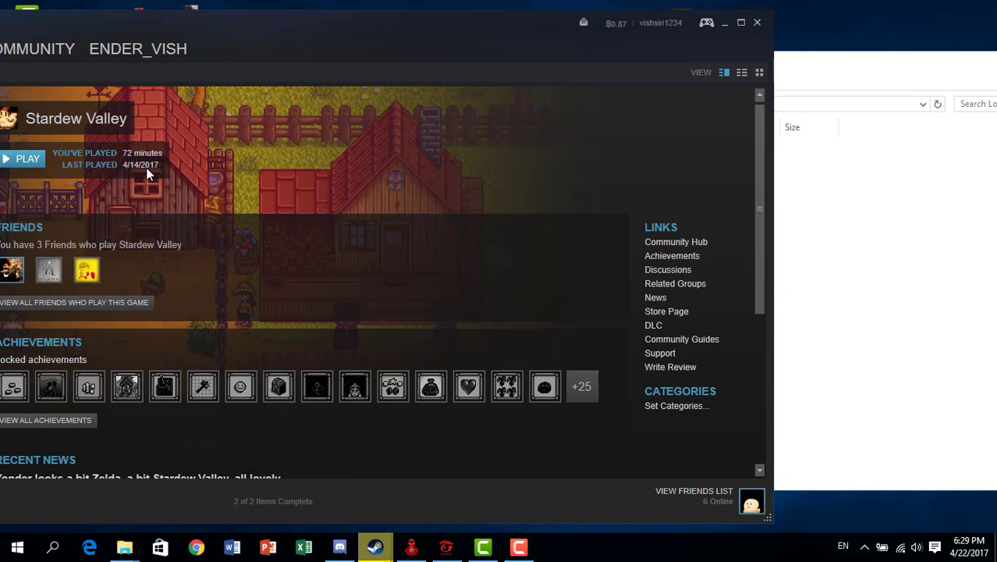
{"action": "left_click_drag", "start_coordinate": [507, 82], "coordinate": [636, 183]}
{"action": "right_click", "coordinate": [355, 288]}
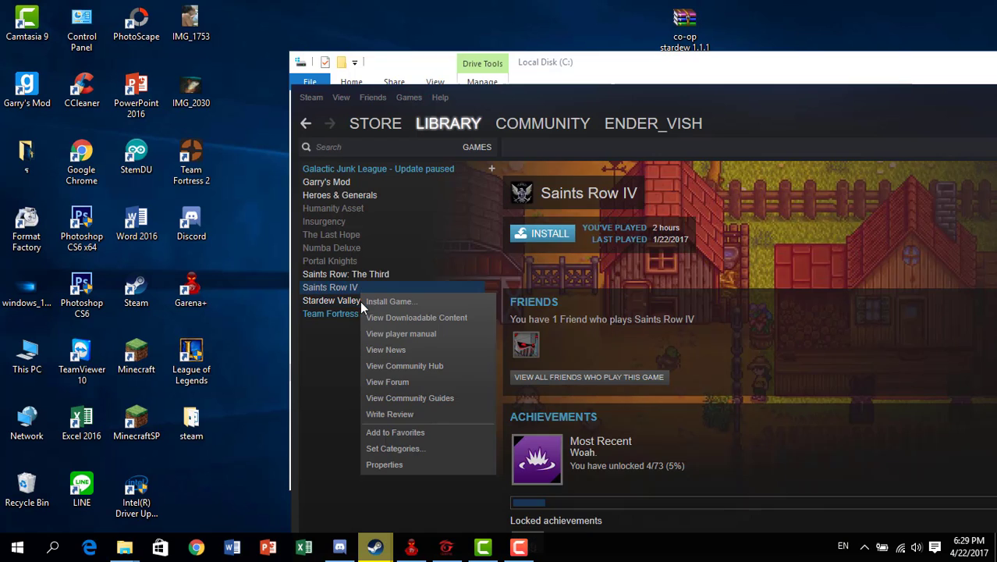
{"action": "right_click", "coordinate": [349, 300]}
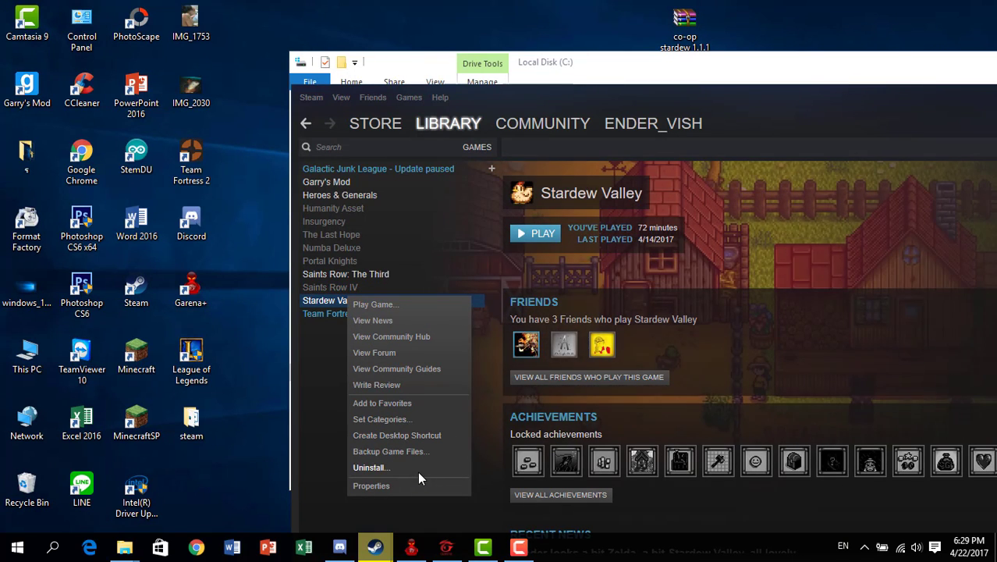
{"action": "left_click", "coordinate": [415, 483]}
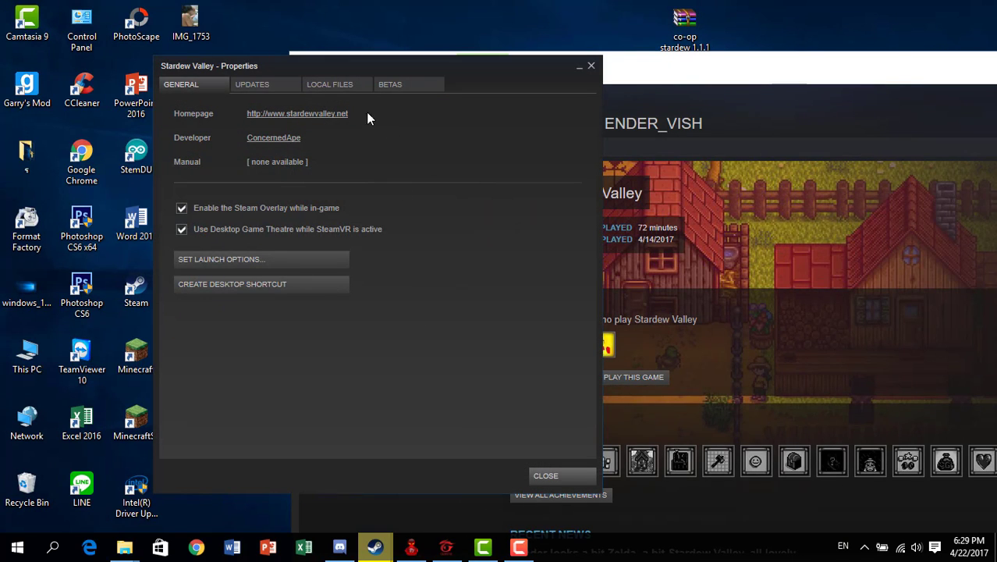
Open Stardew Valley's local game files folder from its properties.
{"action": "left_click", "coordinate": [340, 85]}
{"action": "left_click", "coordinate": [262, 88]}
{"action": "left_click", "coordinate": [329, 85]}
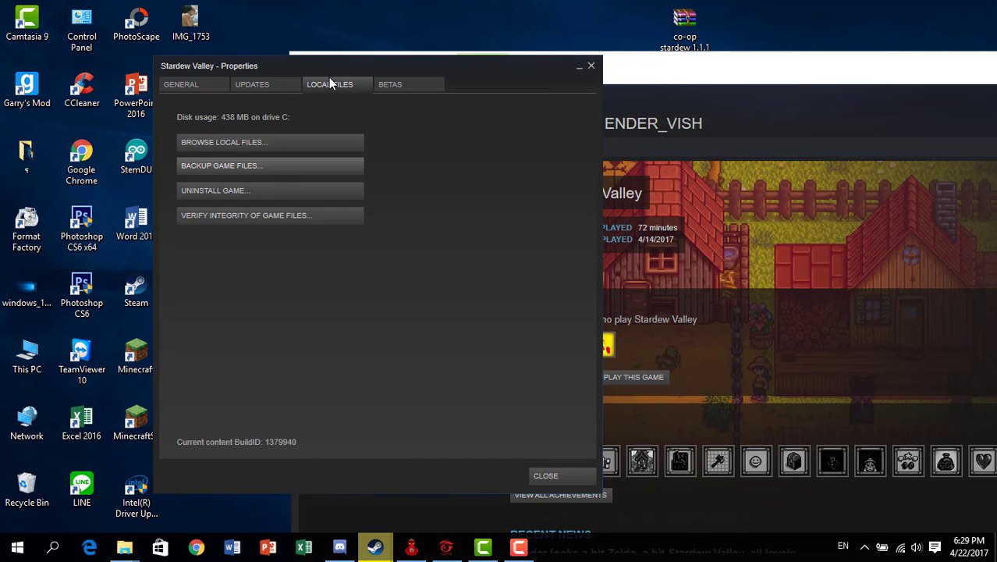
{"action": "left_click", "coordinate": [293, 142]}
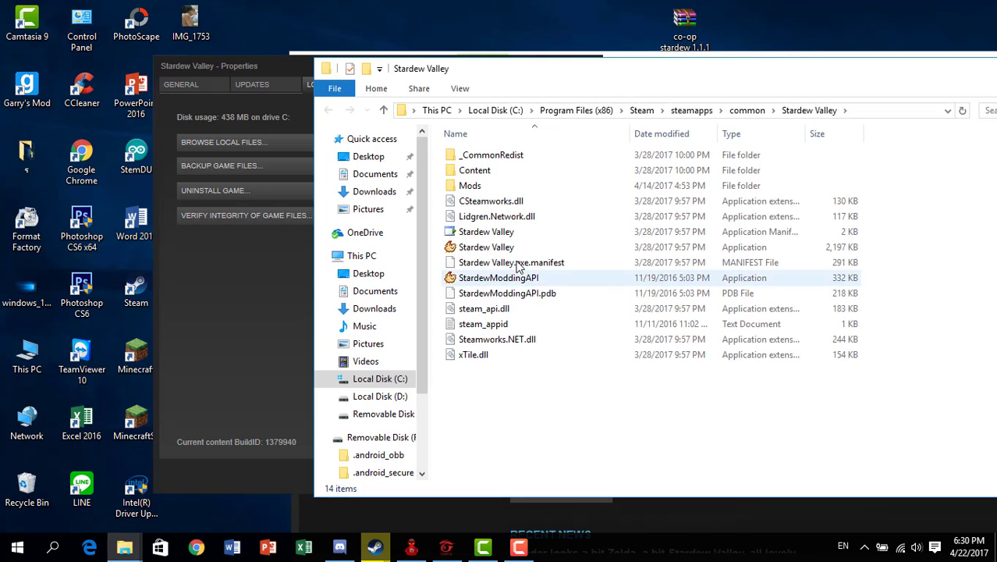
Try to run StardewModdingAPI from the Stardew Valley folder, close the extra console window, and minimize the folder.
{"action": "left_click", "coordinate": [518, 281]}
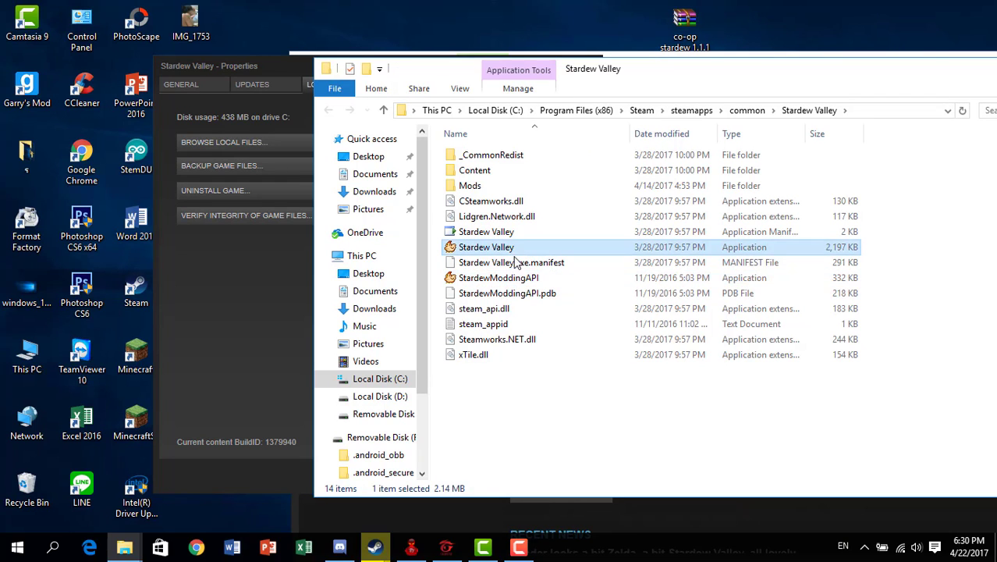
{"action": "left_click", "coordinate": [513, 249]}
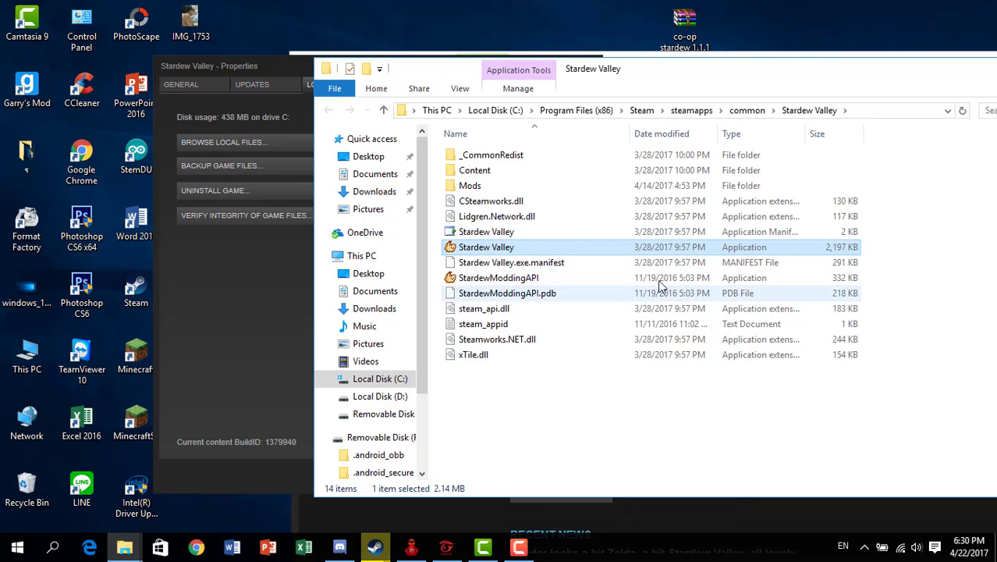
{"action": "left_click", "coordinate": [521, 283]}
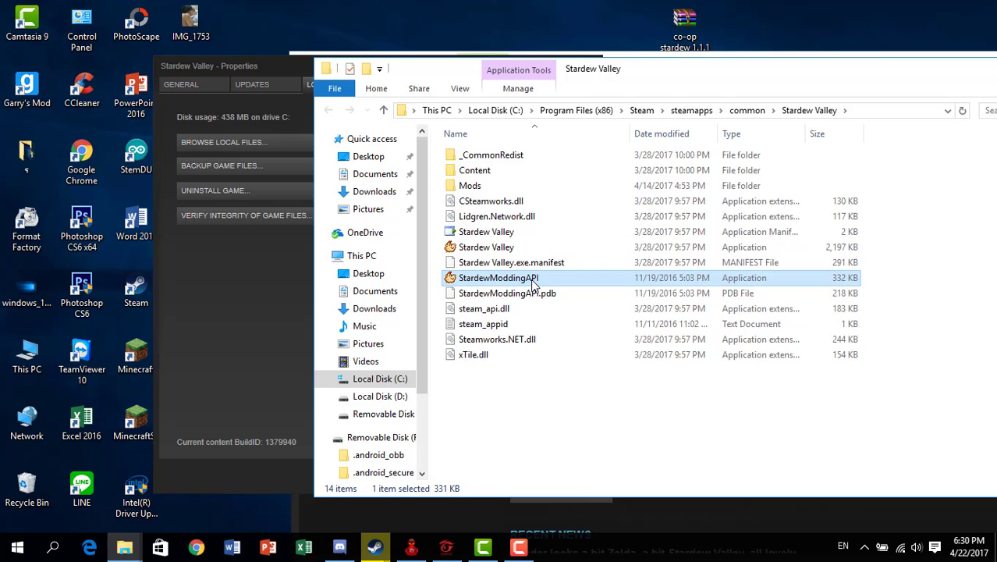
{"action": "double_click", "coordinate": [533, 282]}
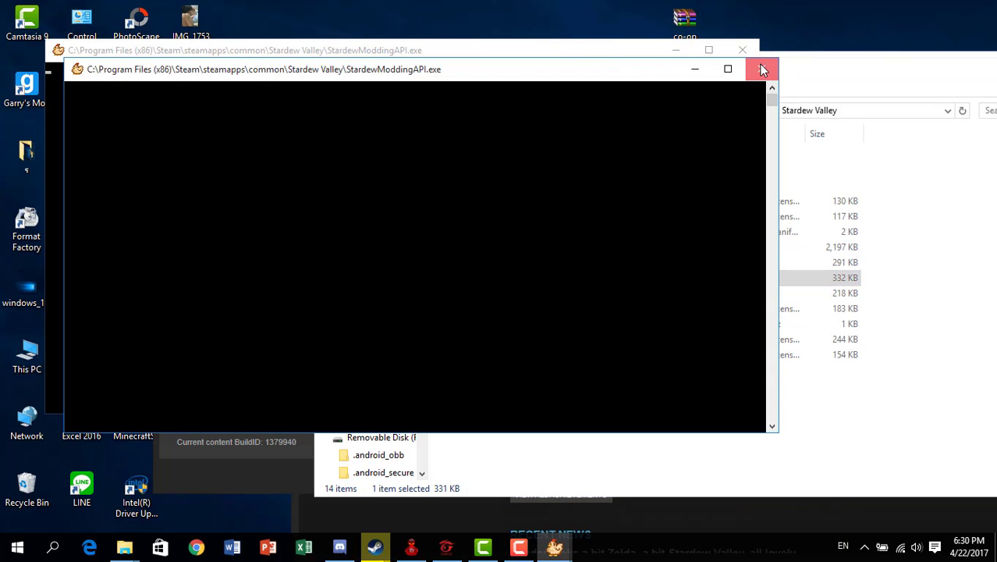
{"action": "left_click", "coordinate": [762, 70]}
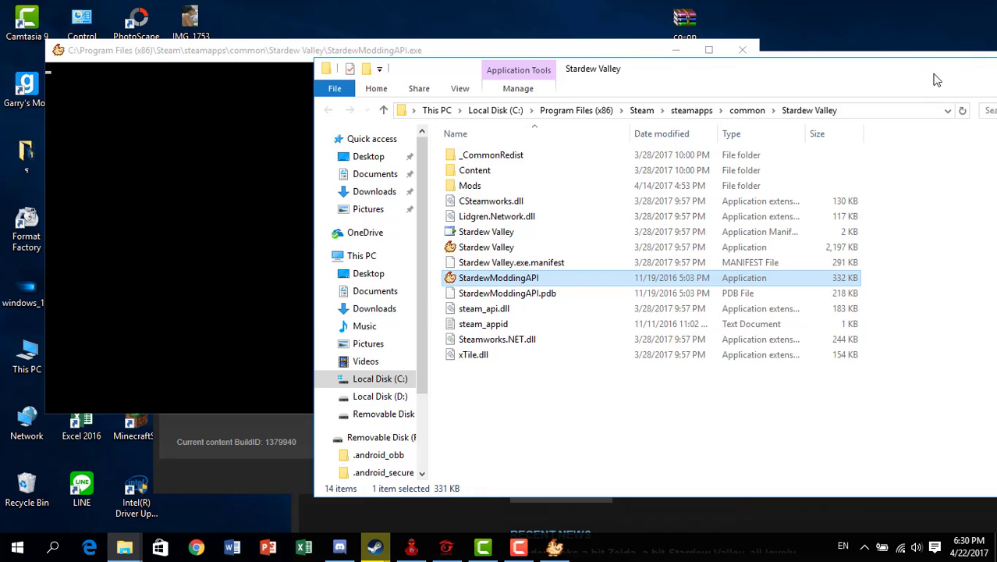
{"action": "left_click_drag", "start_coordinate": [937, 81], "coordinate": [643, 81]}
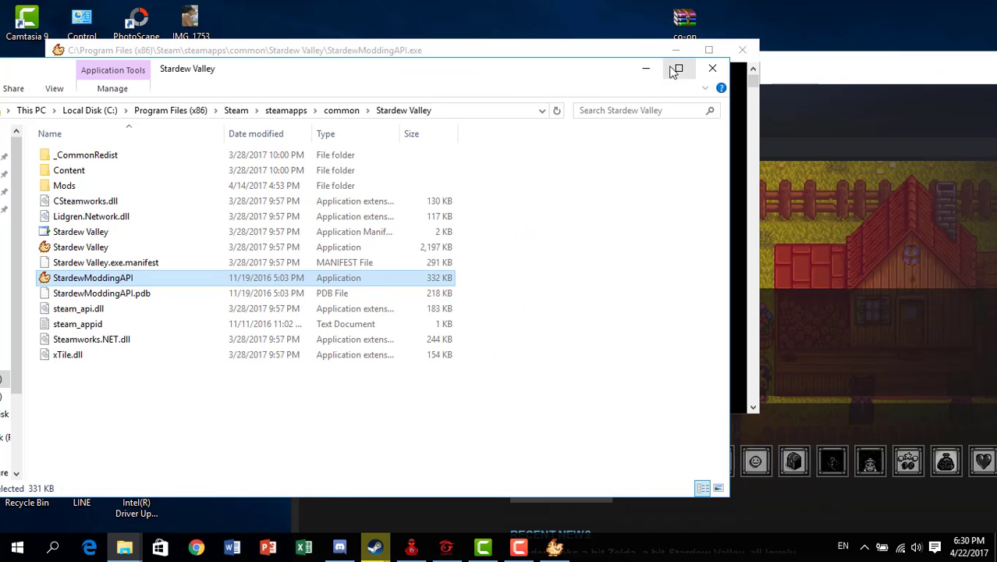
{"action": "left_click", "coordinate": [646, 69]}
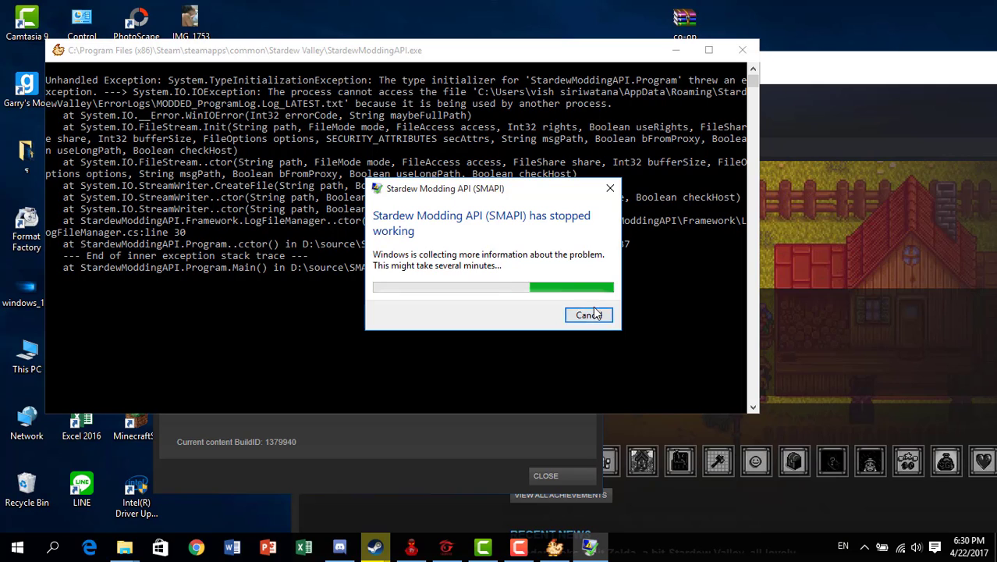
Dismiss the SMAPI crash dialog and close the remaining console window.
{"action": "left_click", "coordinate": [589, 315]}
{"action": "left_click", "coordinate": [429, 303]}
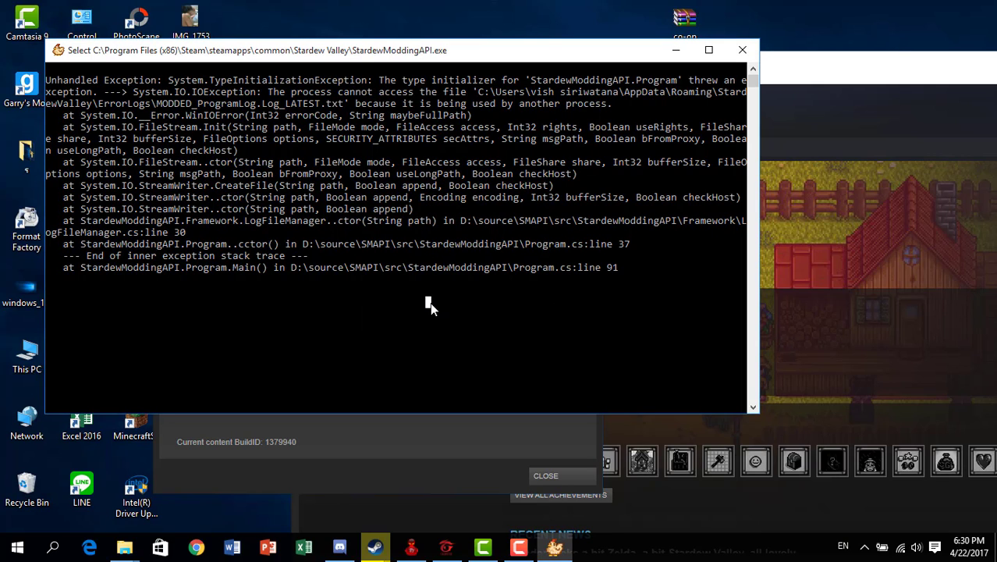
{"action": "left_click_drag", "start_coordinate": [430, 302], "coordinate": [292, 279]}
{"action": "key", "text": "Escape"}
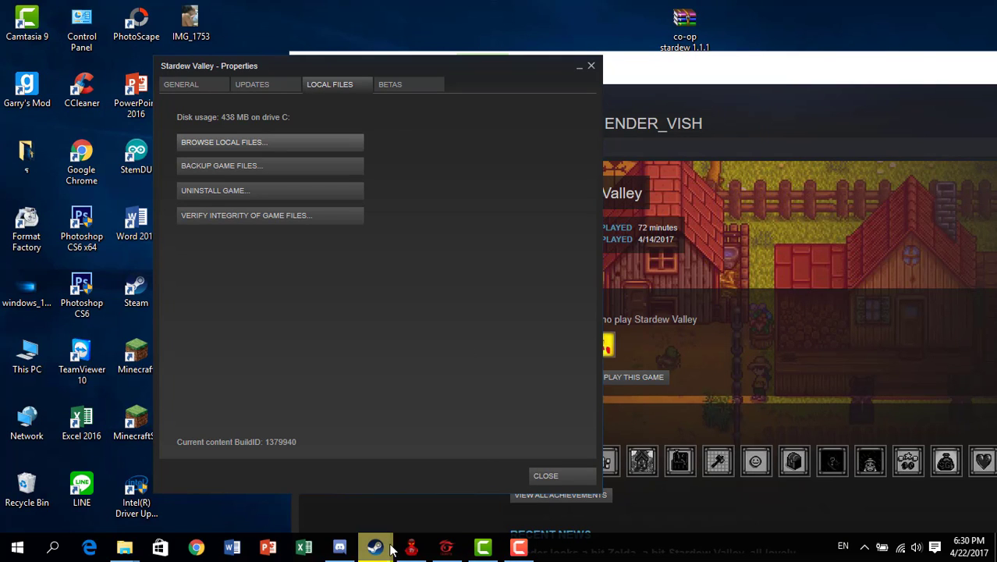
Reopen Stardew Valley's local game files folder from Steam and run StardewModdingAPI.
{"action": "left_click", "coordinate": [667, 392]}
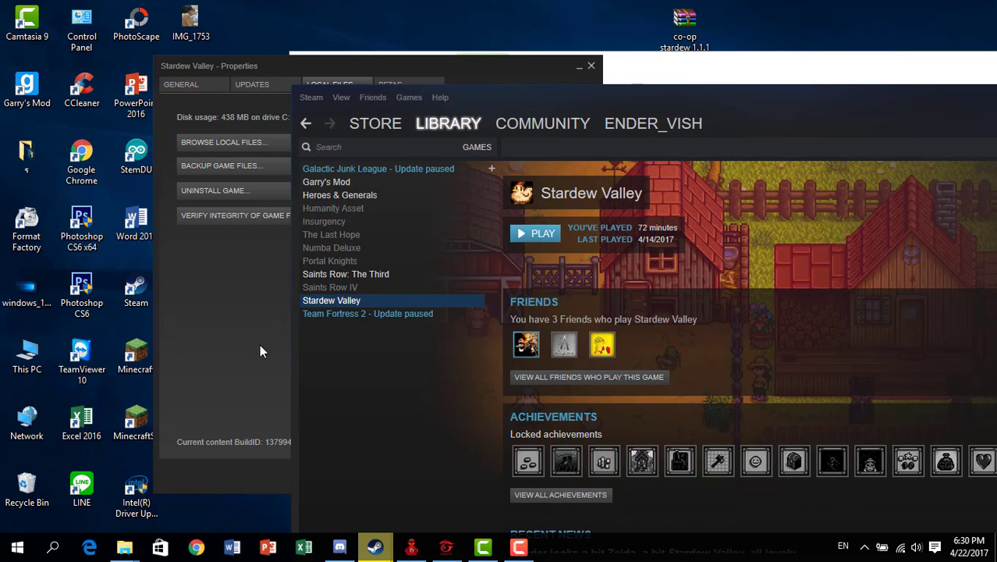
{"action": "left_click", "coordinate": [199, 142]}
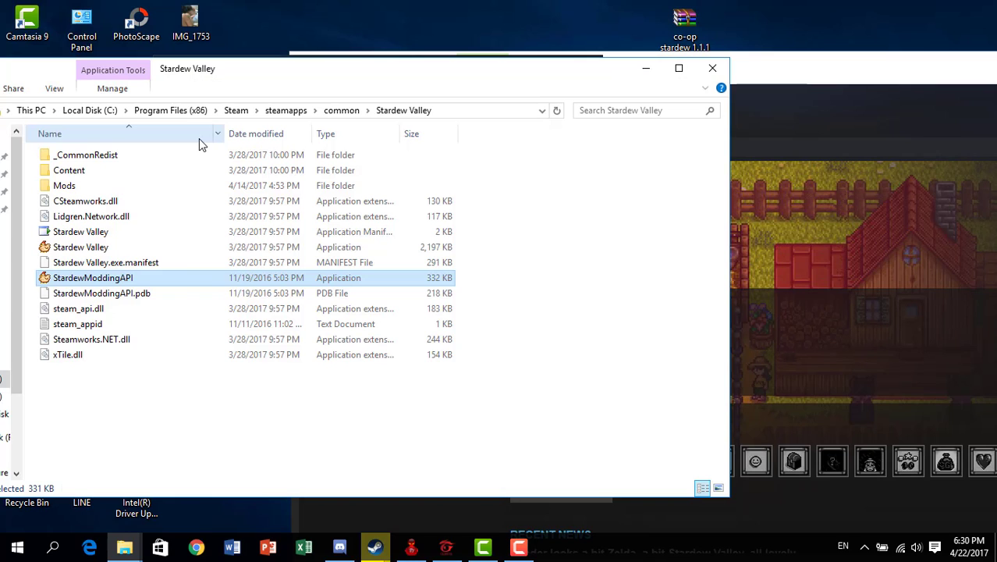
{"action": "double_click", "coordinate": [181, 277]}
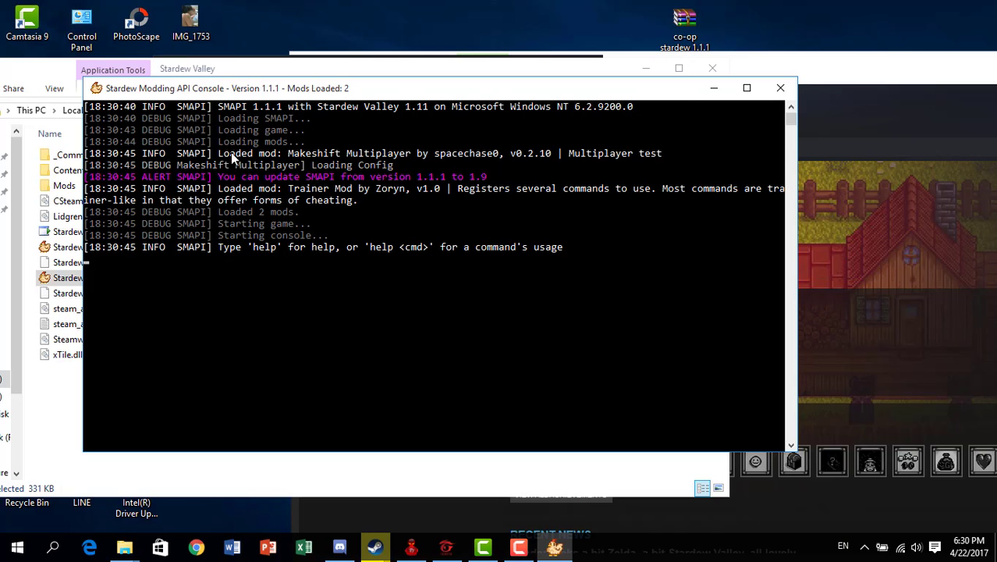
{"action": "scroll", "coordinate": [114, 252], "scroll_direction": "down", "scroll_amount": 5}
{"action": "scroll", "coordinate": [213, 204], "scroll_direction": "up", "scroll_amount": 5}
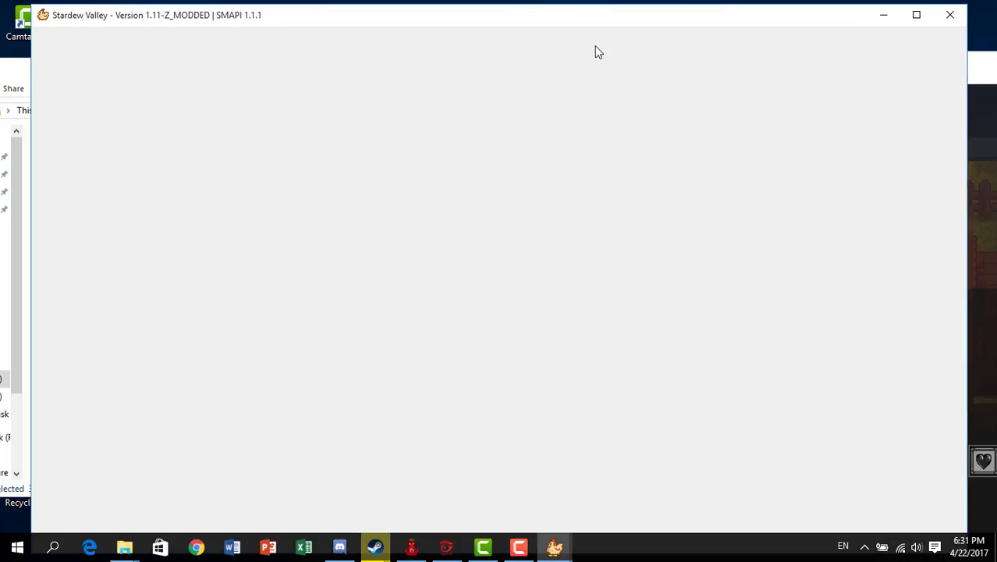
Maximize the modded Stardew Valley window, skip the intro, and open the list of saved games.
{"action": "left_click", "coordinate": [916, 15]}
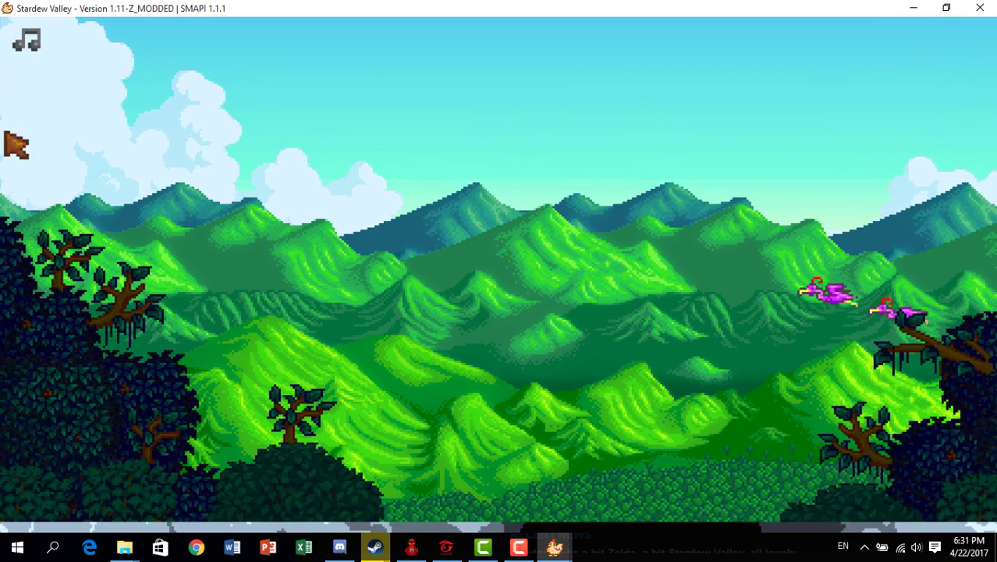
{"action": "left_click", "coordinate": [802, 351]}
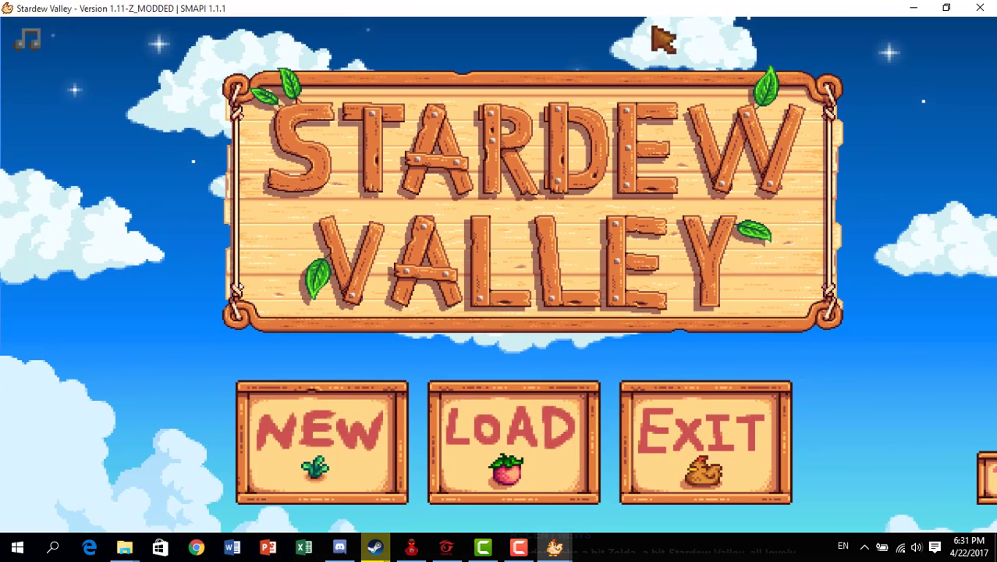
{"action": "left_click", "coordinate": [361, 443]}
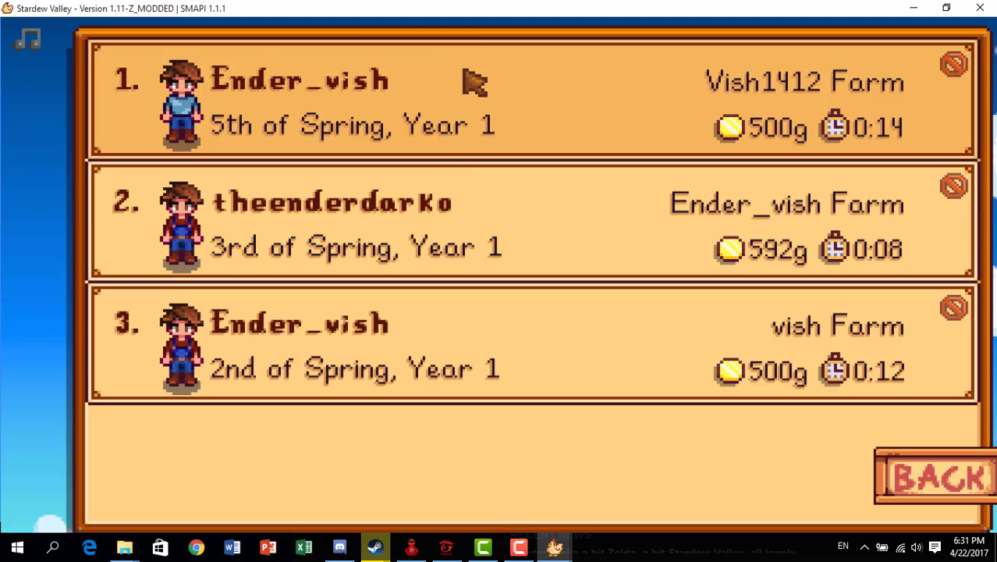
Host the first saved game, listen on port 24644, and cancel the Windows Firewall alert.
{"action": "left_click", "coordinate": [474, 81]}
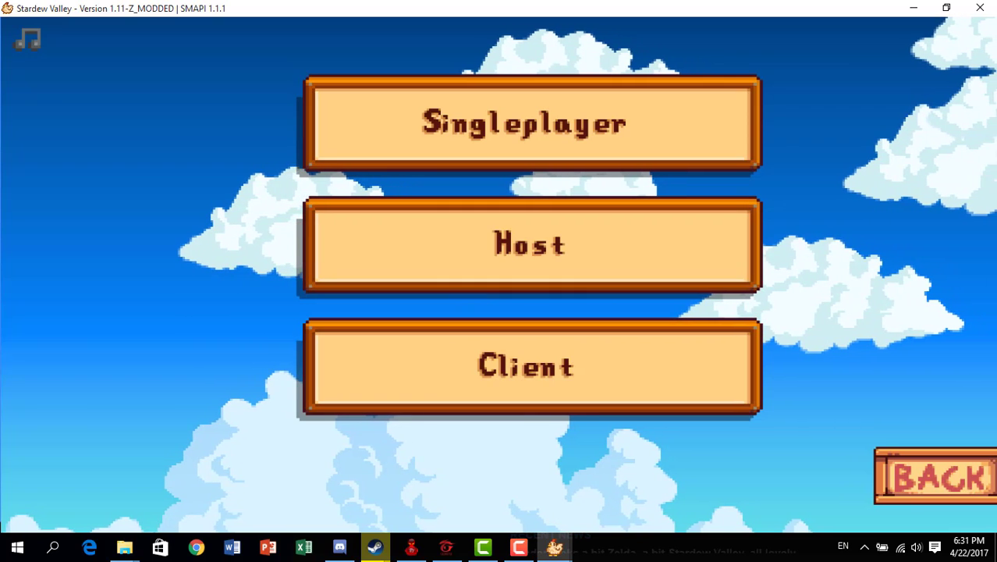
{"action": "left_click", "coordinate": [549, 237]}
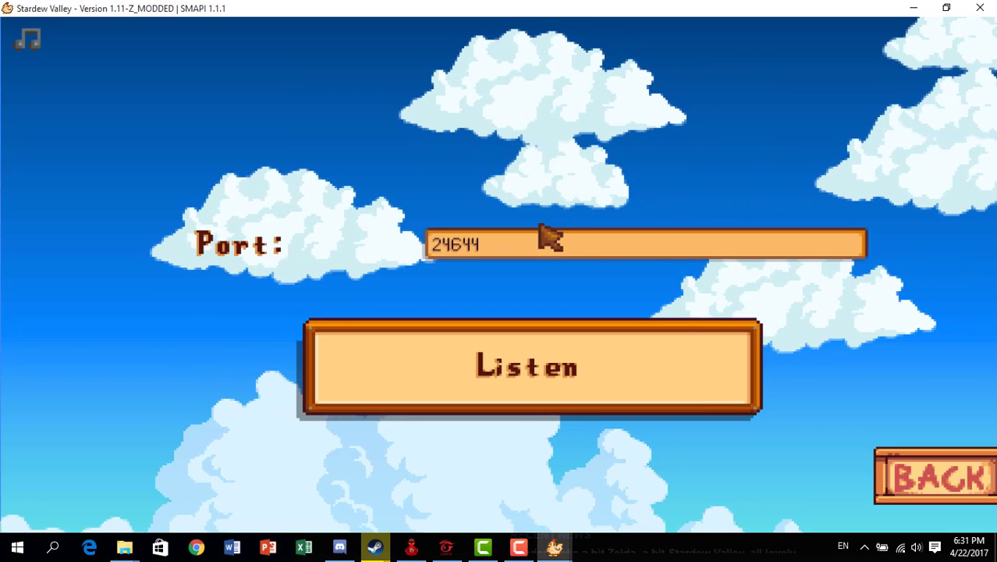
{"action": "left_click", "coordinate": [547, 243]}
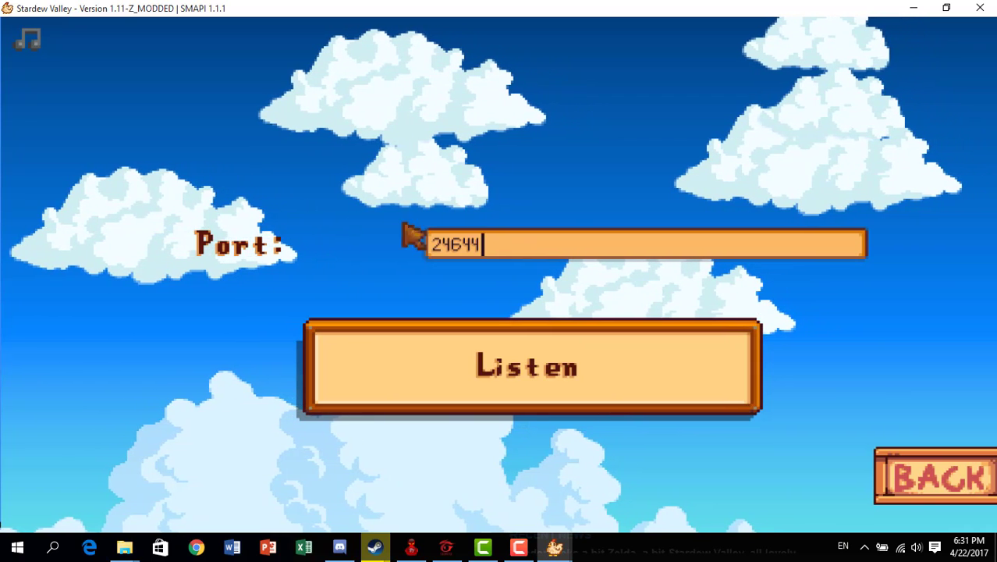
{"action": "left_click", "coordinate": [602, 368]}
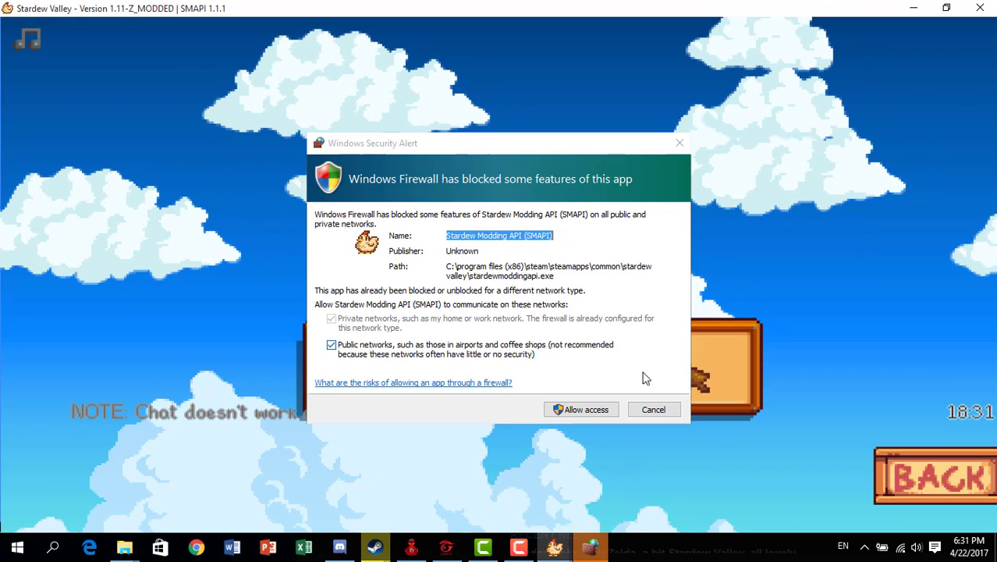
{"action": "left_click", "coordinate": [657, 412]}
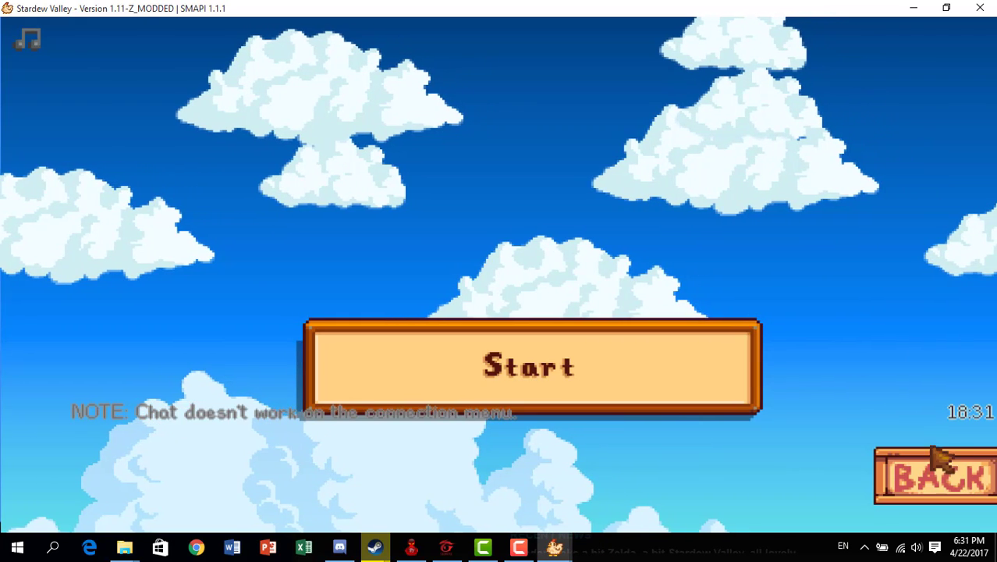
Return to the saved games, pick a save, and examine the Client mode's IP address and port fields.
{"action": "left_click", "coordinate": [939, 460]}
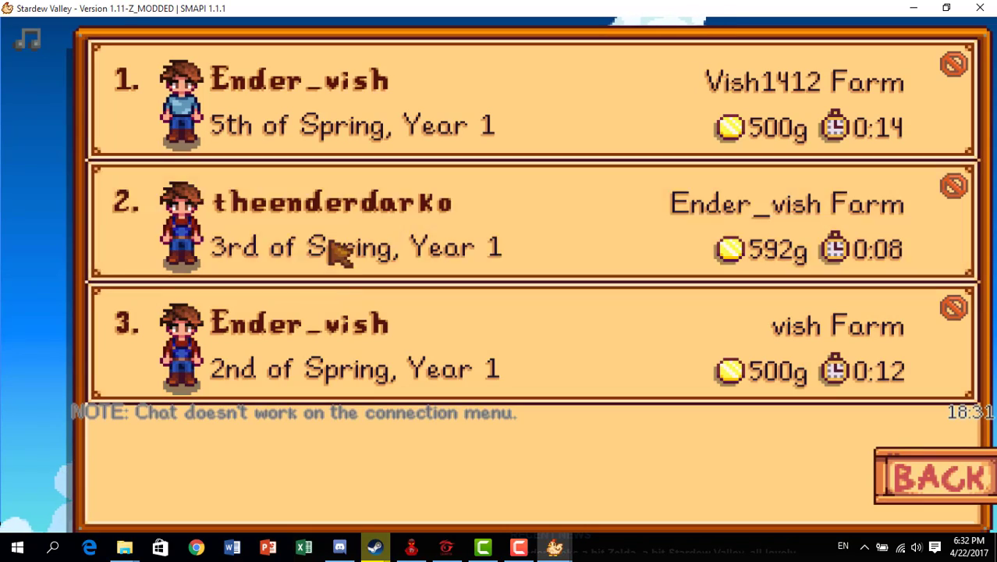
{"action": "left_click", "coordinate": [317, 285]}
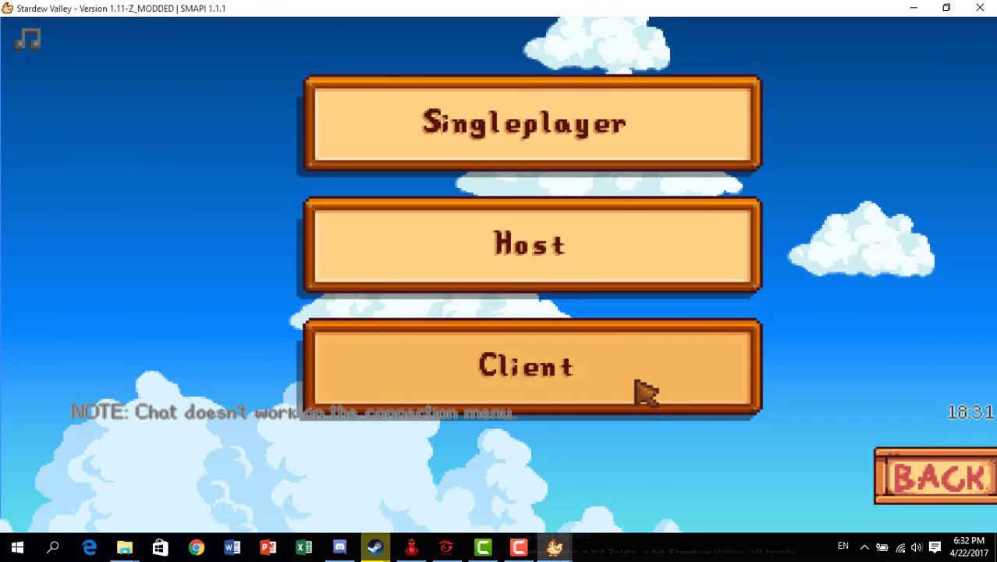
{"action": "left_click", "coordinate": [646, 390]}
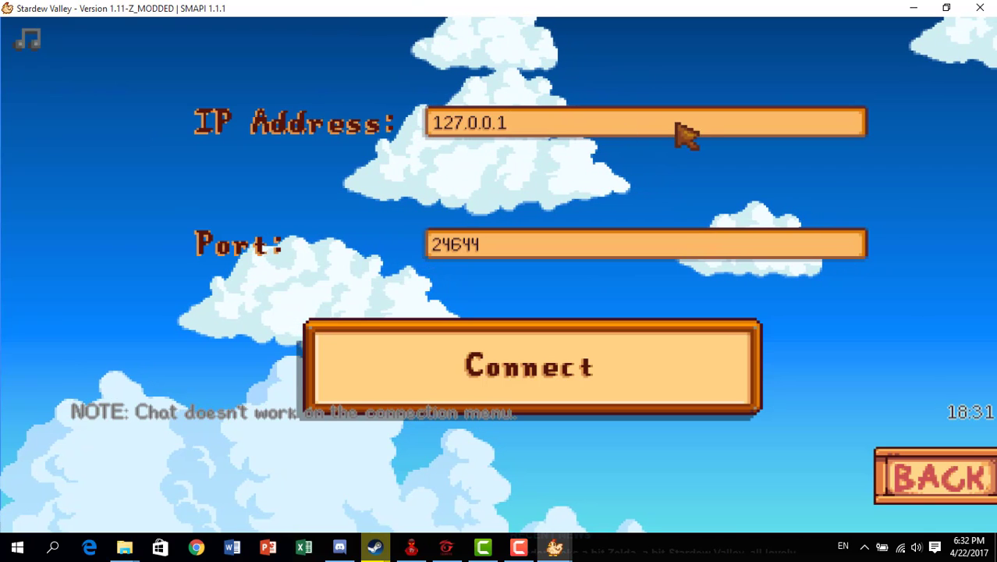
{"action": "left_click", "coordinate": [515, 248]}
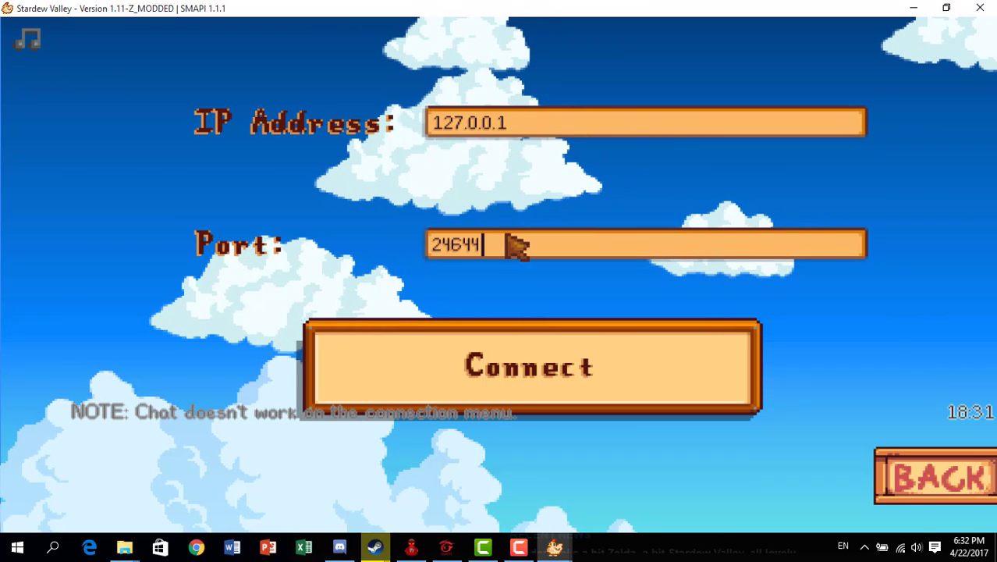
{"action": "left_click", "coordinate": [656, 125]}
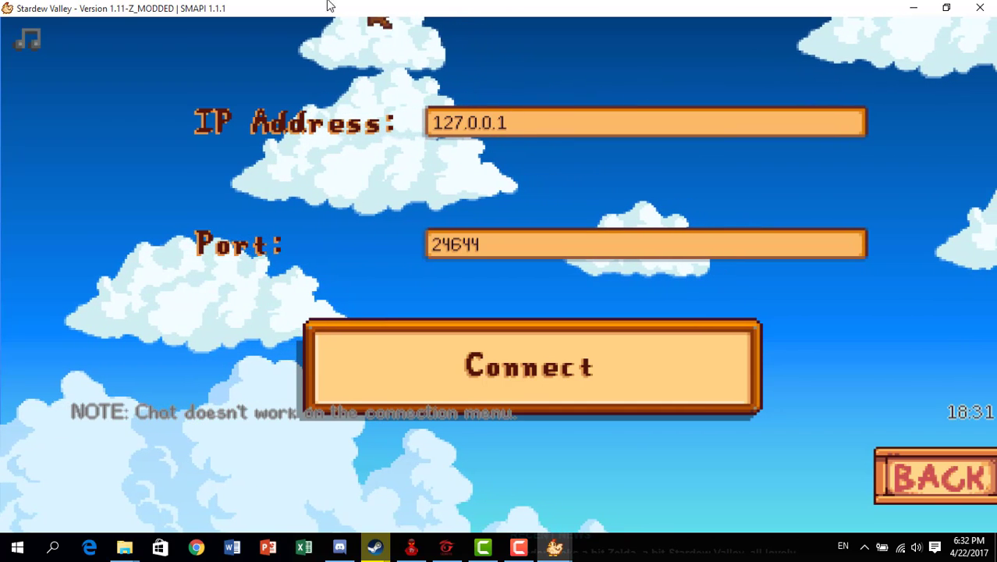
Restore the game window from full size, close Stardew Valley, and minimize the game folder.
{"action": "left_click_drag", "start_coordinate": [347, 8], "coordinate": [403, 19]}
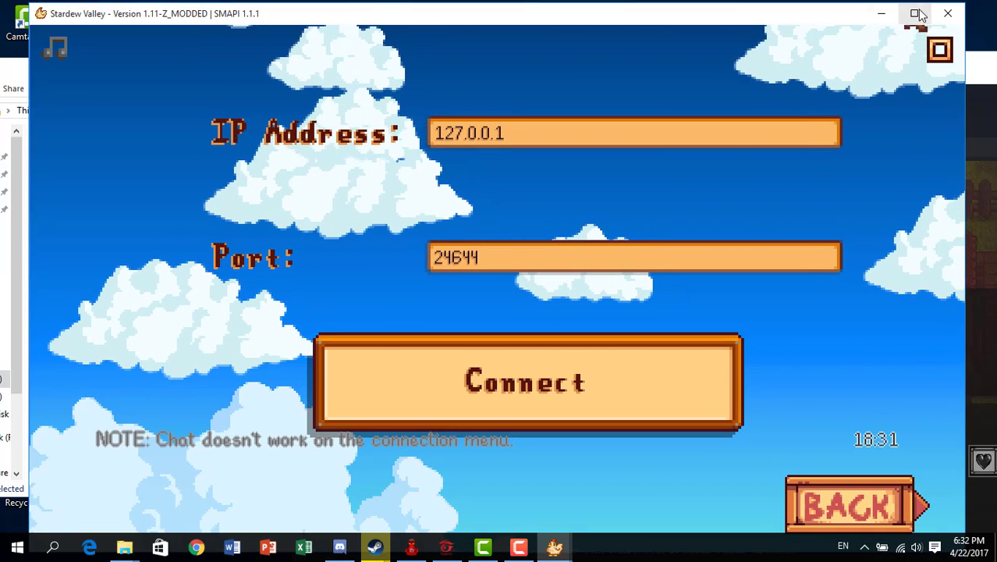
{"action": "left_click", "coordinate": [948, 13]}
{"action": "left_click", "coordinate": [646, 69]}
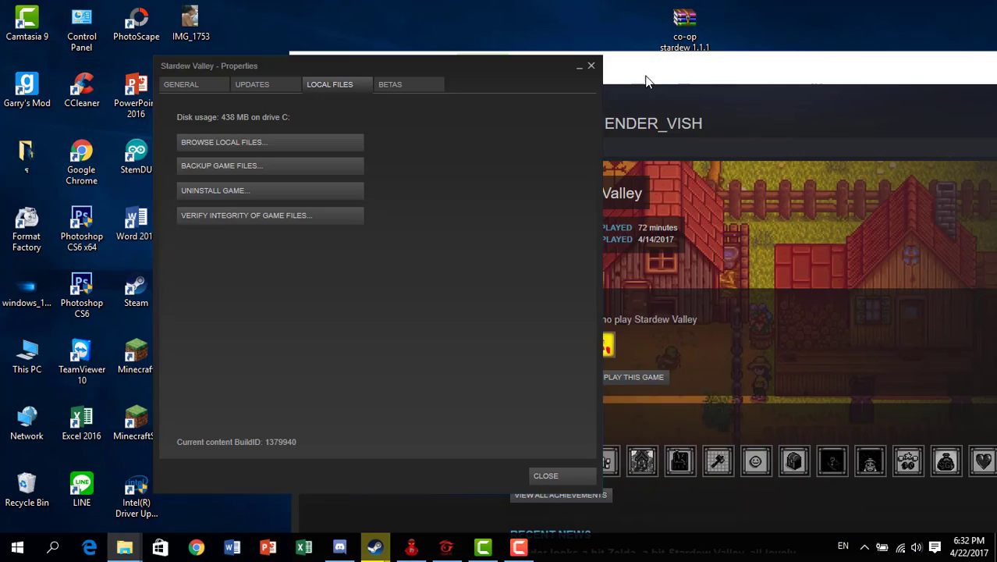
Close the leftover folder window and the Stardew Valley properties, and minimize the Steam library.
{"action": "left_click", "coordinate": [903, 62]}
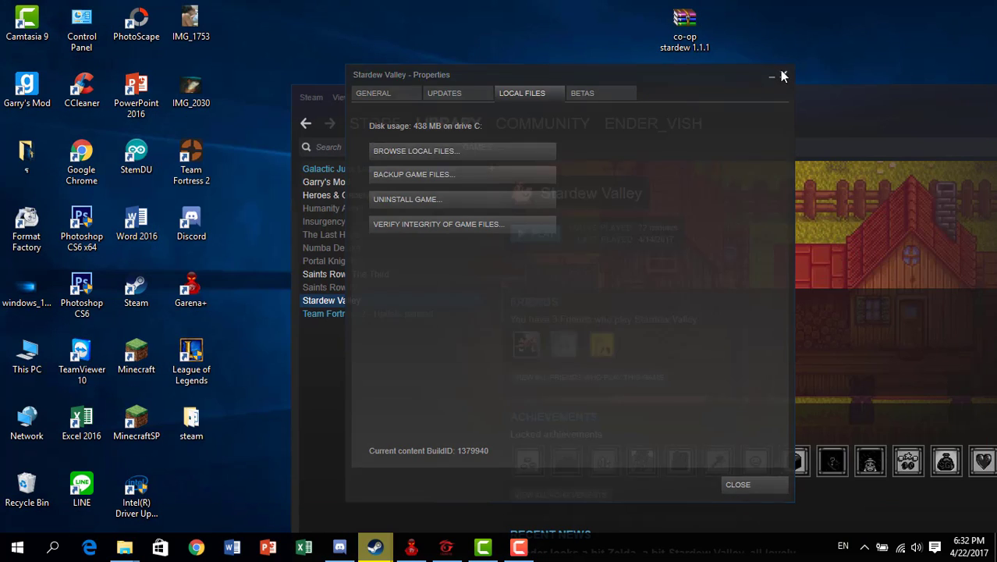
{"action": "left_click", "coordinate": [780, 76]}
{"action": "left_click_drag", "start_coordinate": [374, 93], "coordinate": [591, 41]}
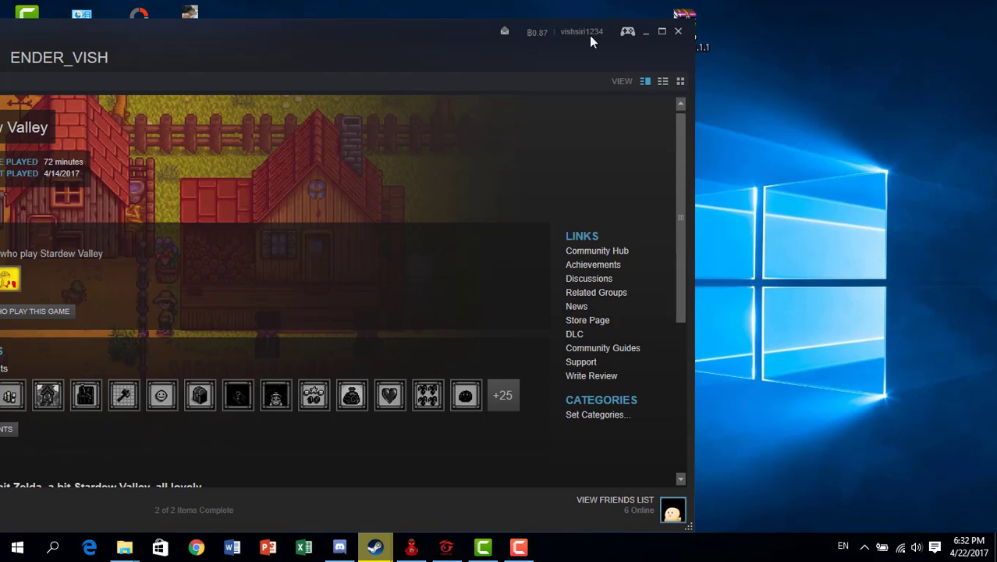
{"action": "left_click", "coordinate": [647, 32]}
Look for Hamachi among the background apps, in the desktop folder of shortcuts and among the pinned apps.
{"action": "left_click", "coordinate": [871, 546]}
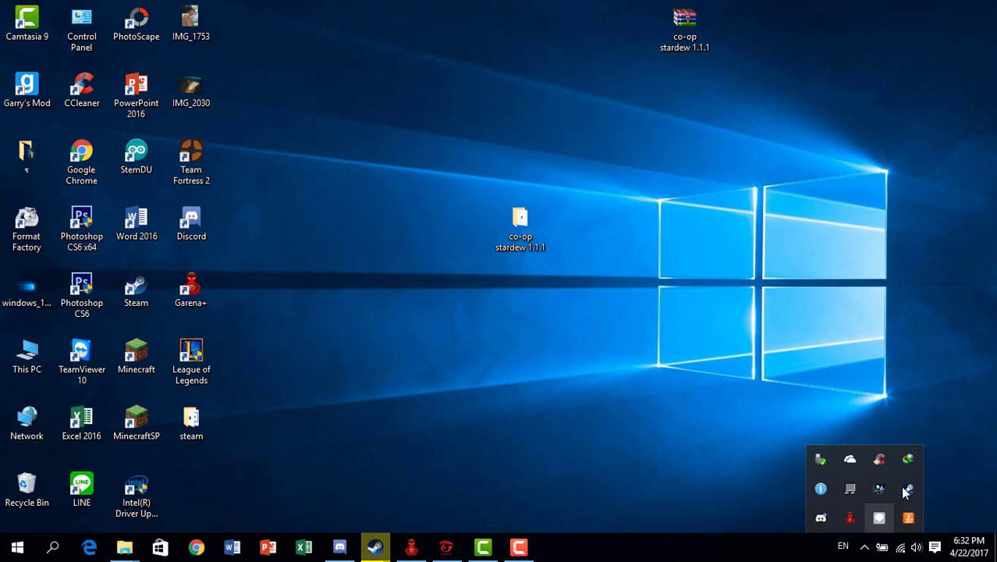
{"action": "left_click", "coordinate": [664, 378]}
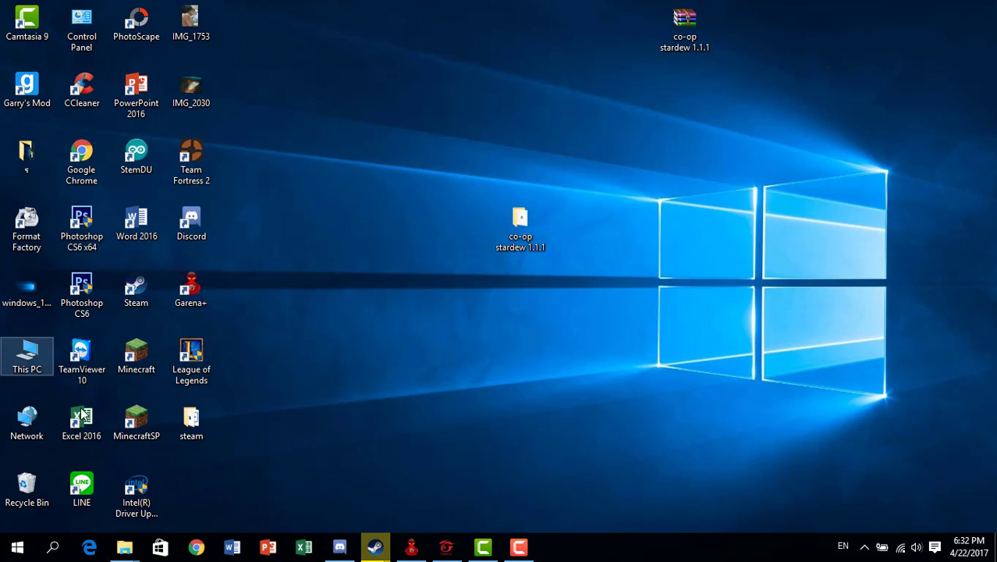
{"action": "double_click", "coordinate": [27, 148]}
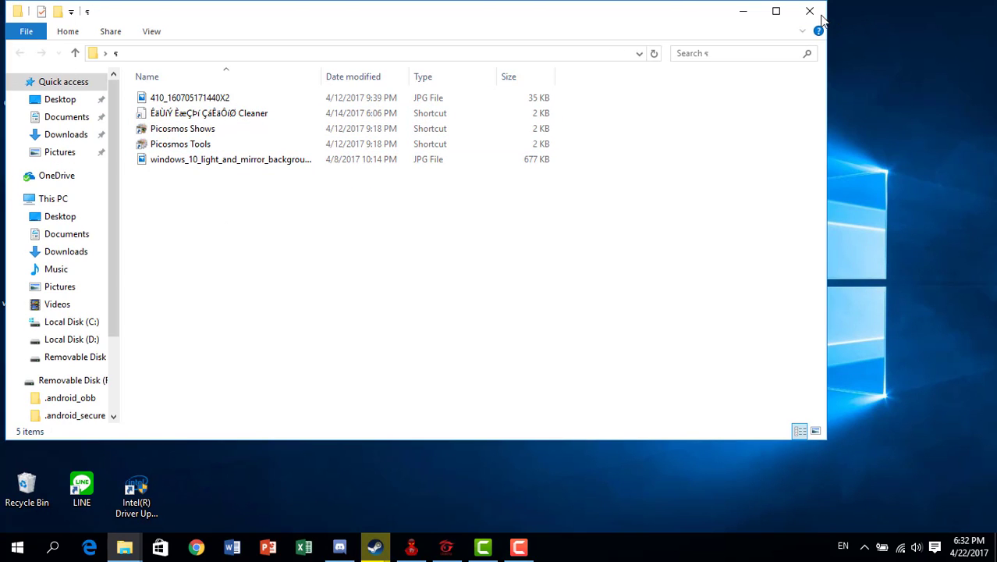
{"action": "left_click", "coordinate": [17, 453]}
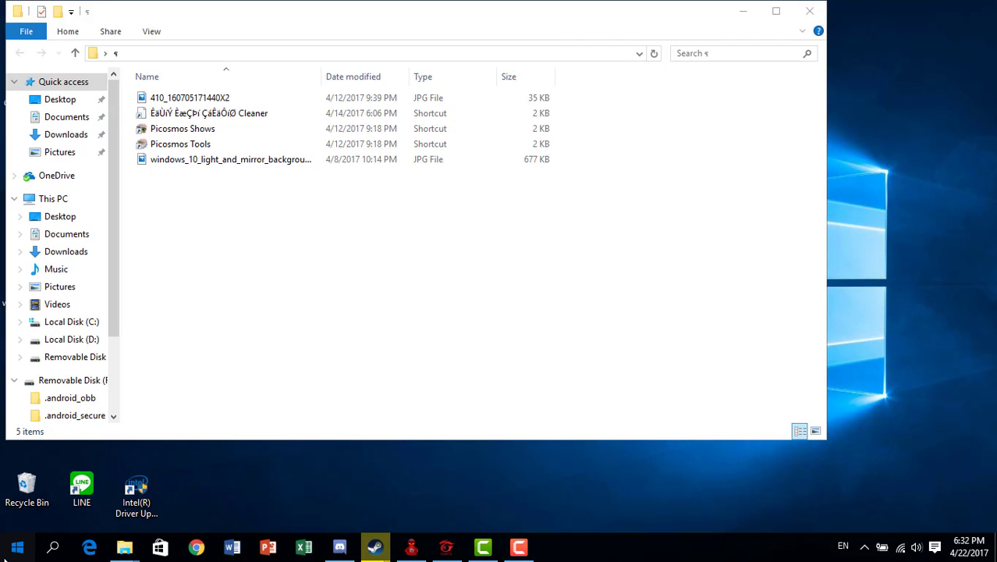
{"action": "left_click", "coordinate": [28, 551]}
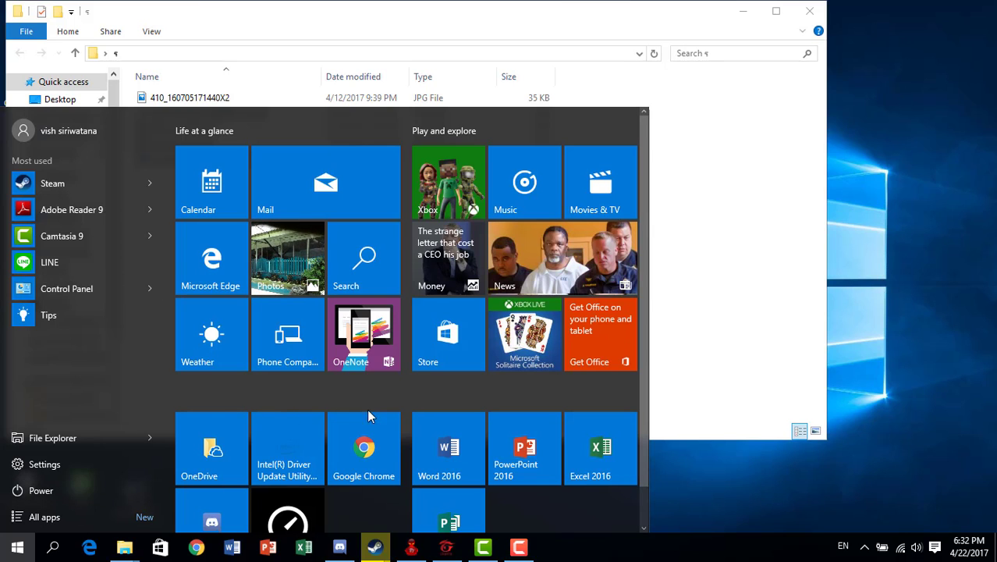
{"action": "scroll", "coordinate": [383, 413], "scroll_direction": "down", "scroll_amount": 1}
{"action": "scroll", "coordinate": [395, 425], "scroll_direction": "up", "scroll_amount": 1}
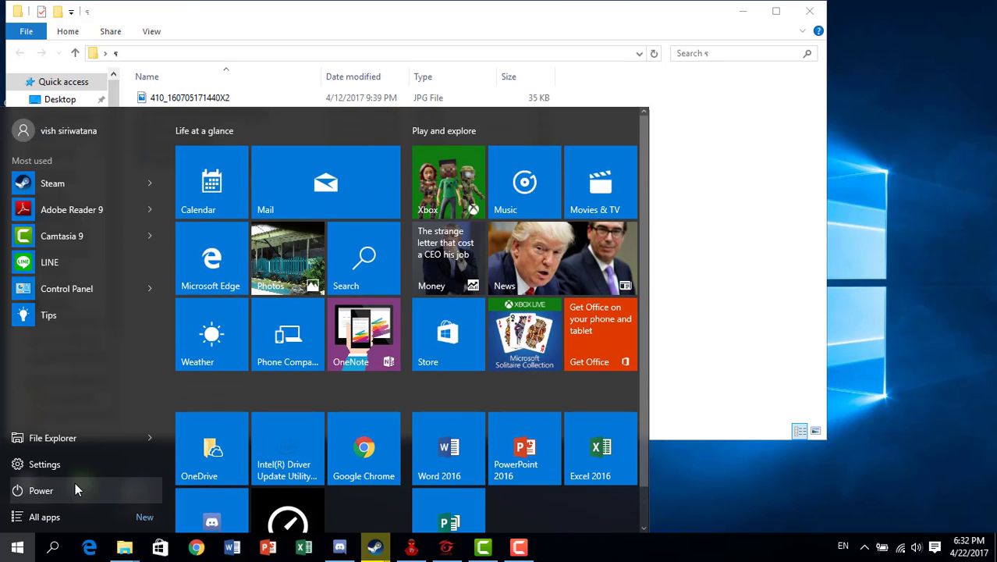
Search the computer for "hama", launch Hamachi, and minimize the open folder window.
{"action": "left_click", "coordinate": [53, 548]}
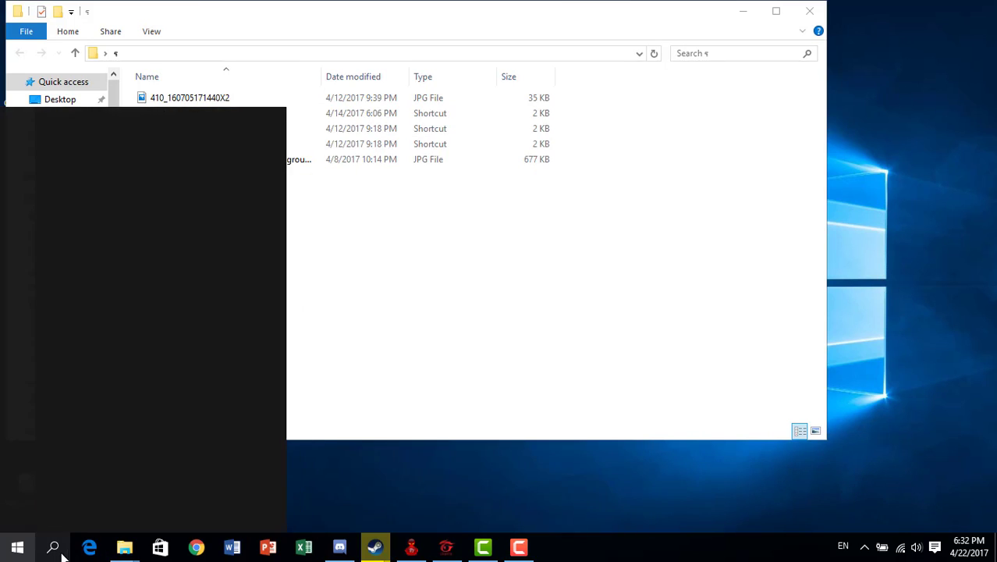
{"action": "type", "text": "ha"}
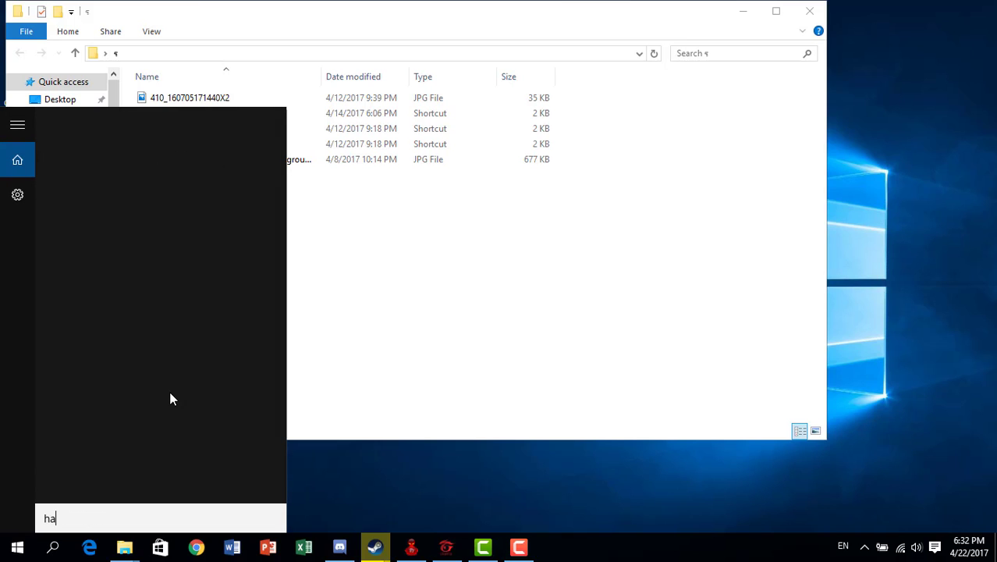
{"action": "type", "text": "ma"}
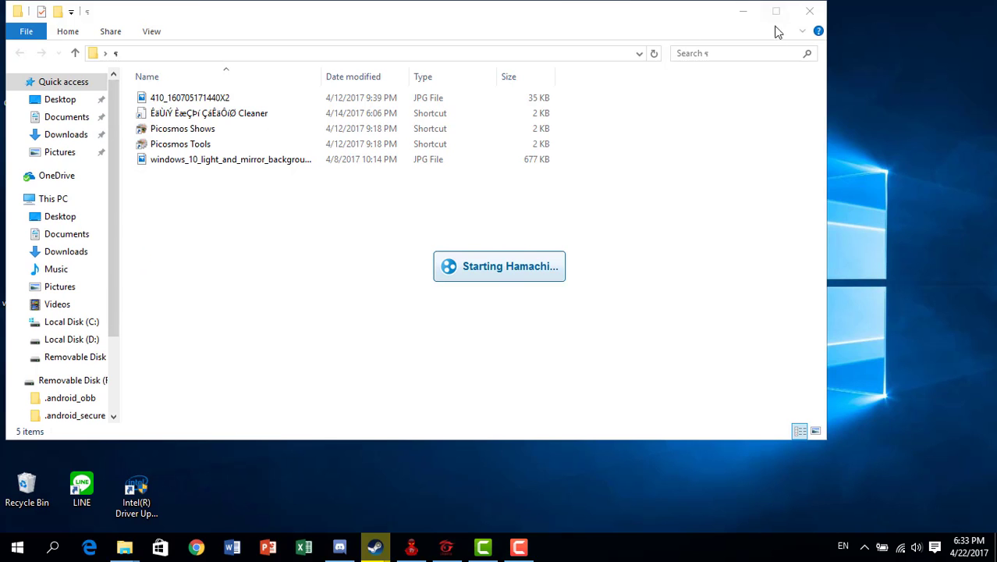
{"action": "left_click", "coordinate": [745, 11]}
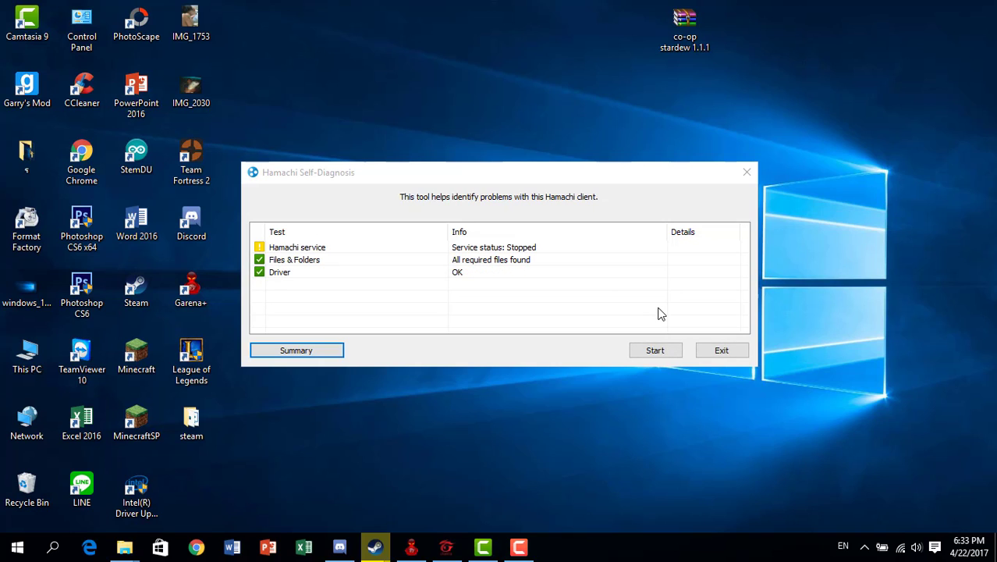
Rerun the Hamachi self-diagnosis, read its summary report, and exit the tool.
{"action": "left_click", "coordinate": [674, 347]}
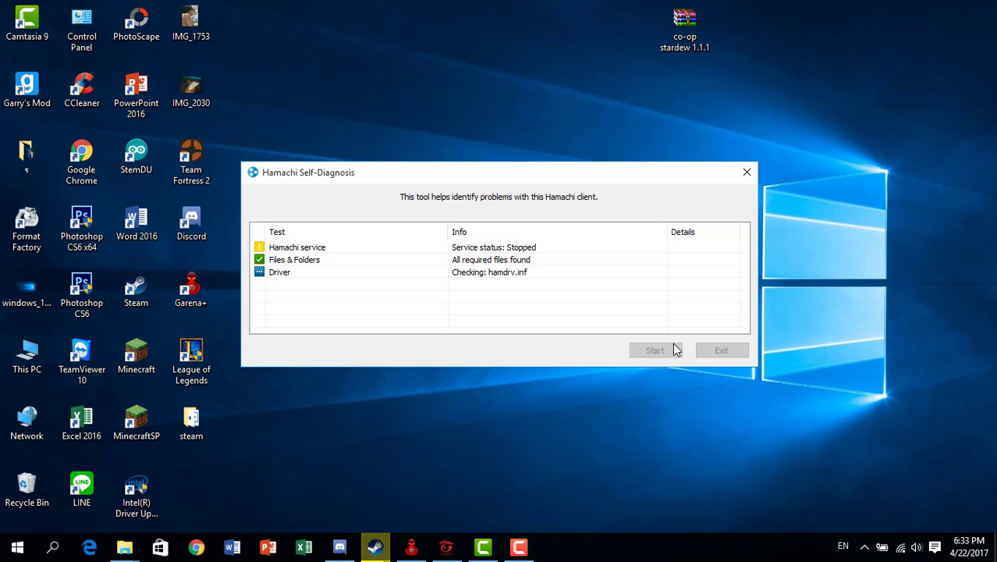
{"action": "left_click", "coordinate": [323, 352]}
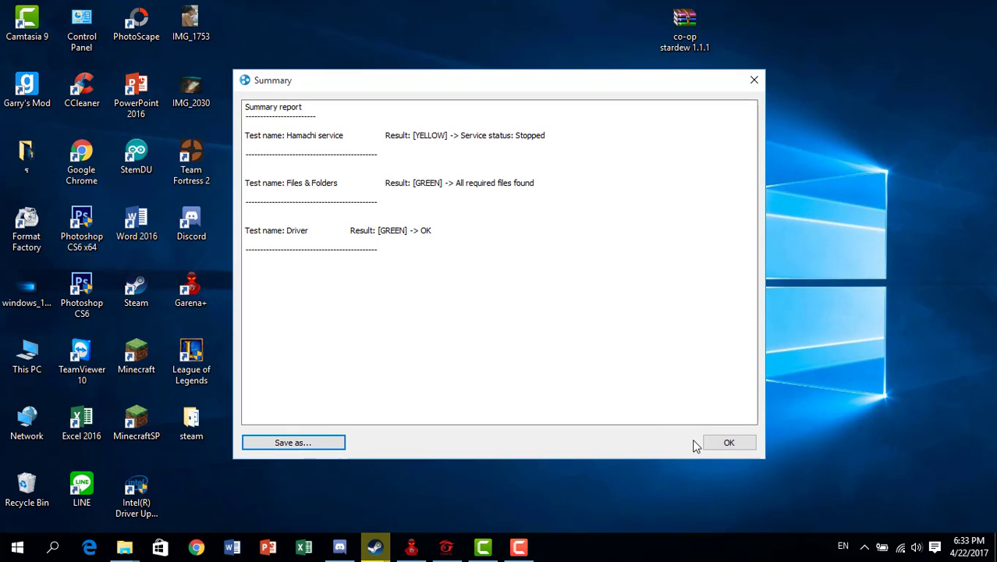
{"action": "left_click", "coordinate": [737, 442]}
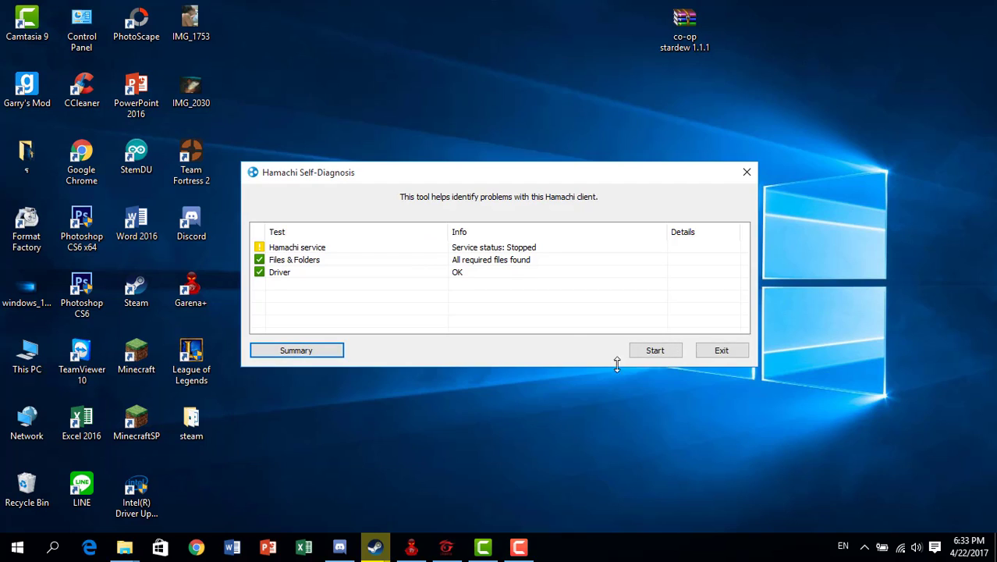
{"action": "left_click", "coordinate": [721, 351]}
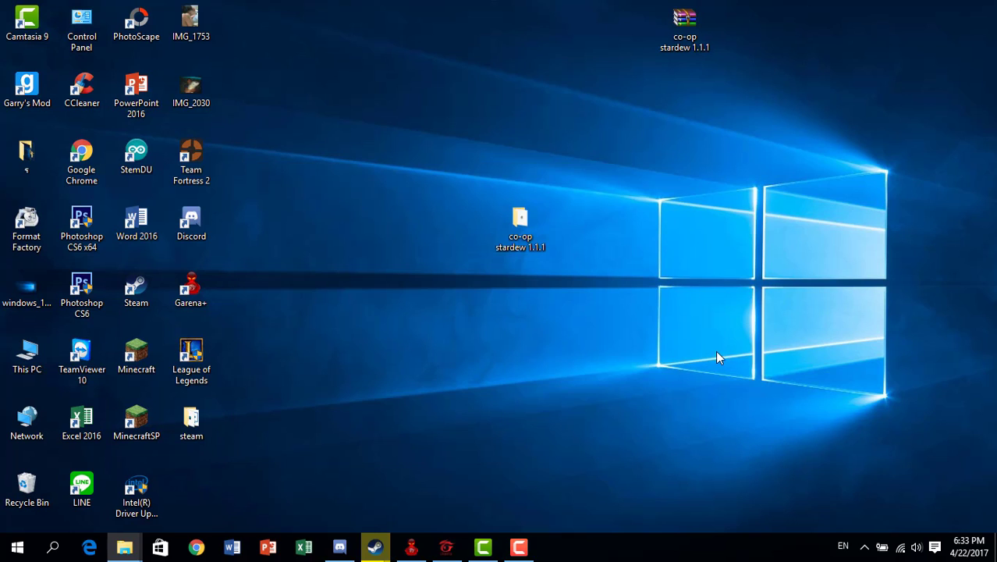
Check the pinned apps and the Documents folder for Hamachi, and close the folder window.
{"action": "left_click", "coordinate": [15, 548]}
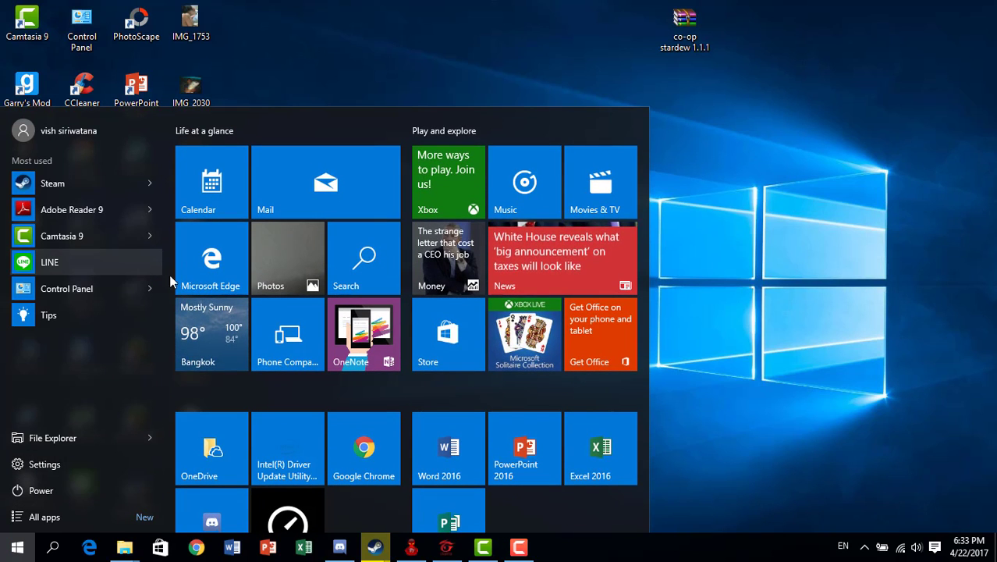
{"action": "scroll", "coordinate": [312, 366], "scroll_direction": "down", "scroll_amount": 1}
{"action": "scroll", "coordinate": [413, 413], "scroll_direction": "up", "scroll_amount": 1}
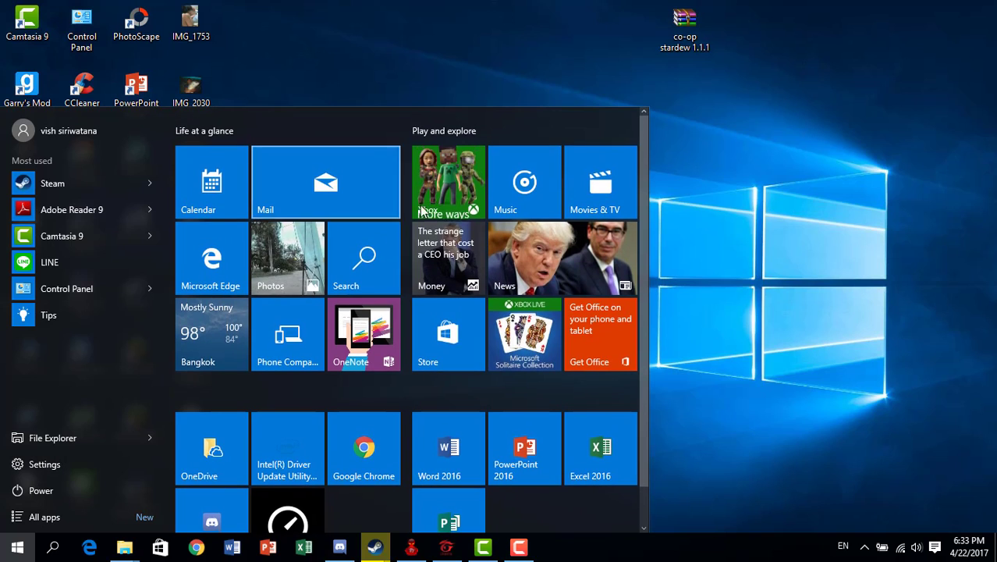
{"action": "key", "text": "Escape"}
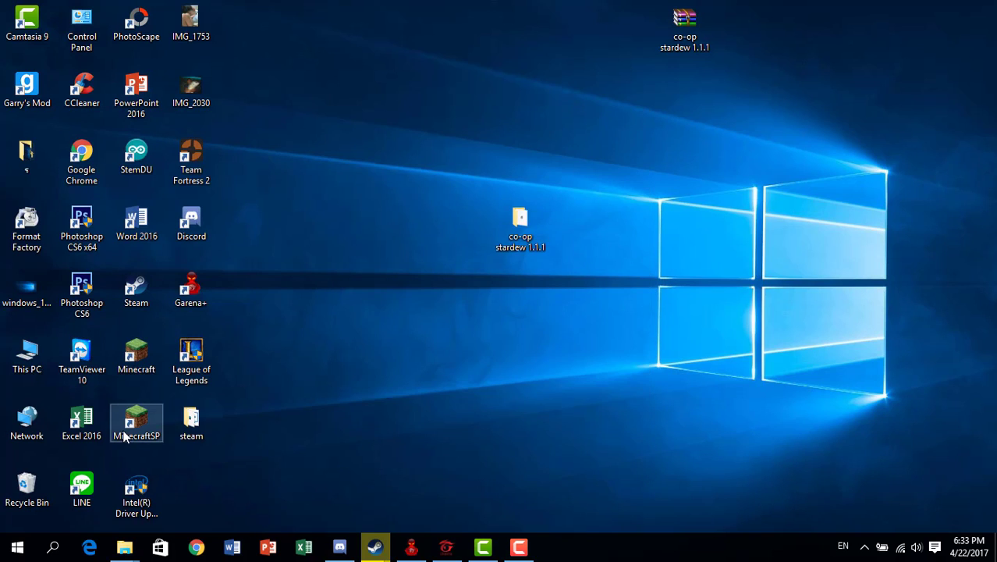
{"action": "key", "text": "super+e"}
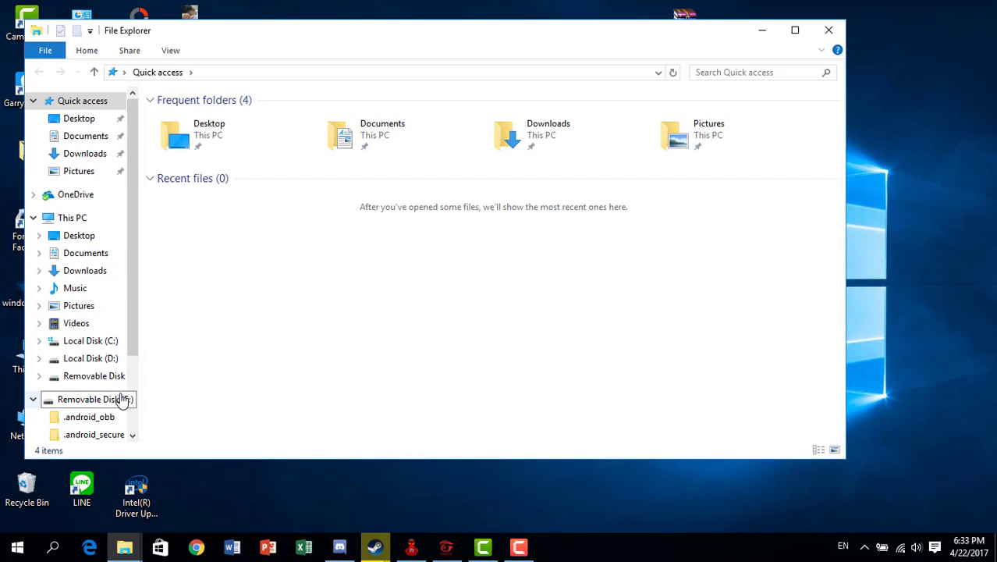
{"action": "left_click", "coordinate": [78, 136]}
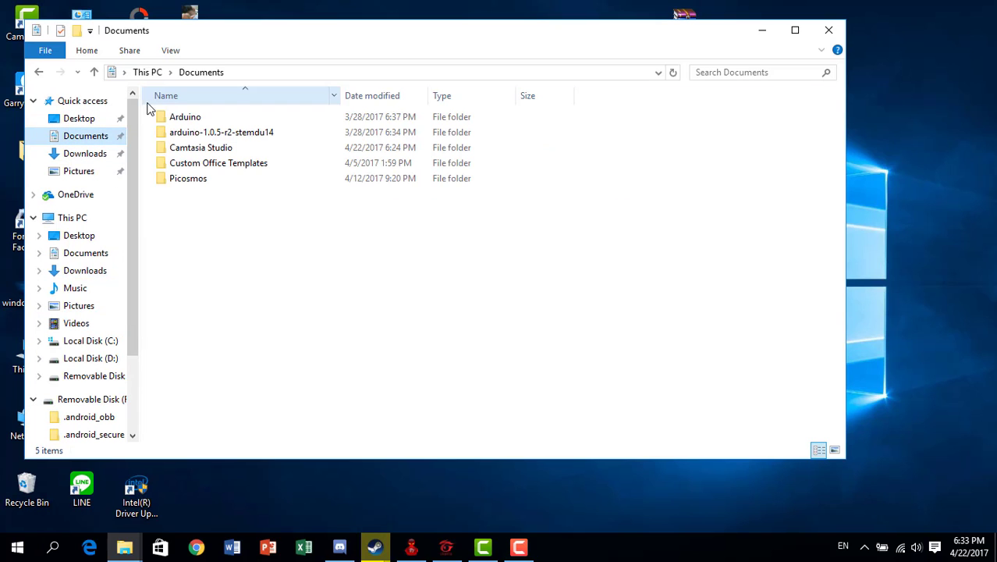
{"action": "left_click", "coordinate": [829, 30]}
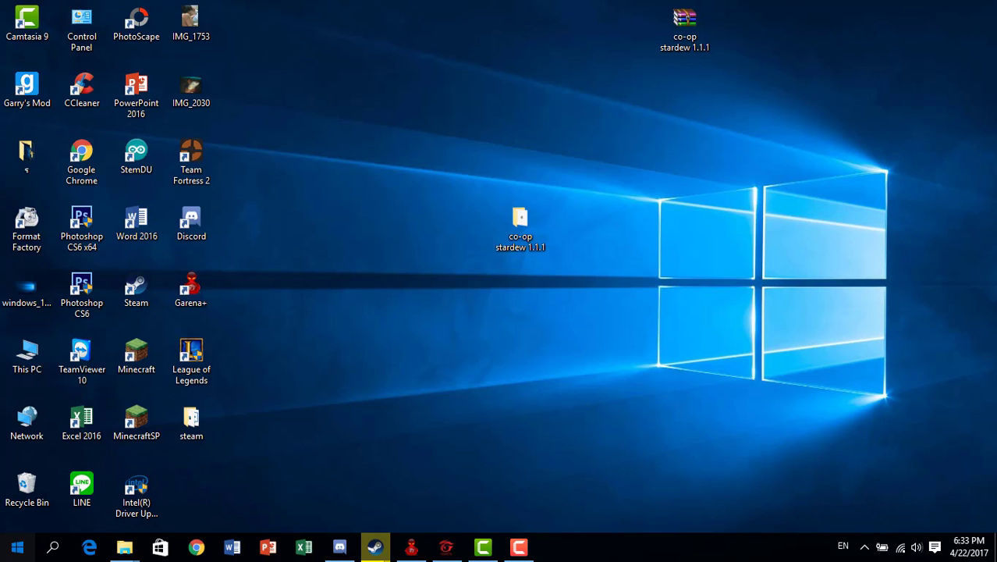
Open Program Files (x86) on Local Disk (C:) and look through its folders for Hamachi.
{"action": "key", "text": "super"}
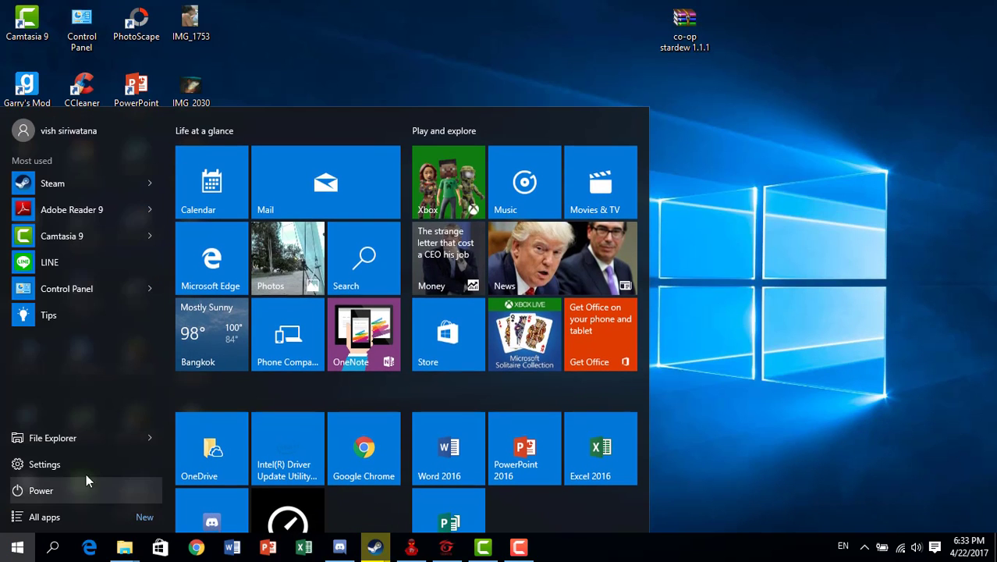
{"action": "left_click", "coordinate": [66, 438]}
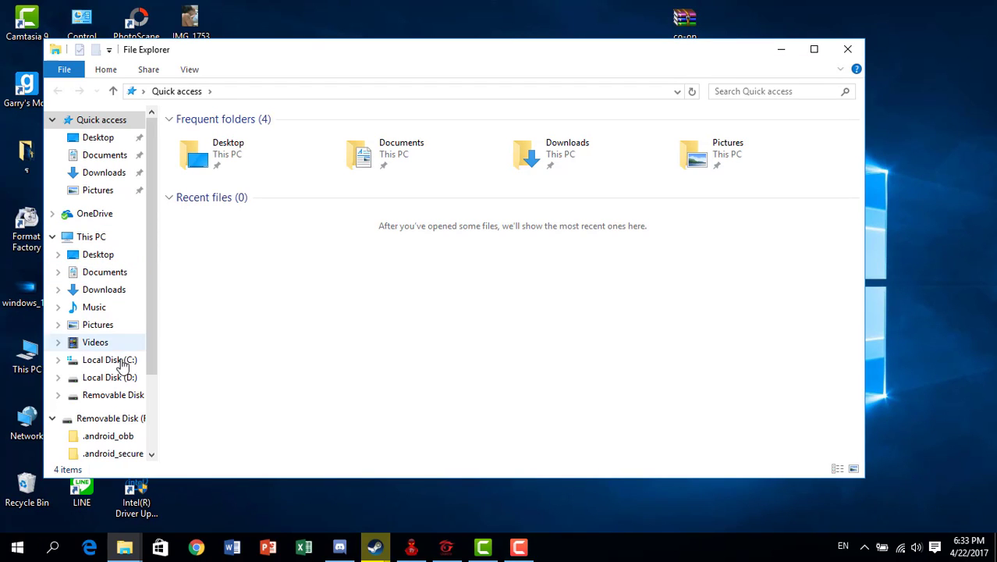
{"action": "left_click", "coordinate": [108, 360]}
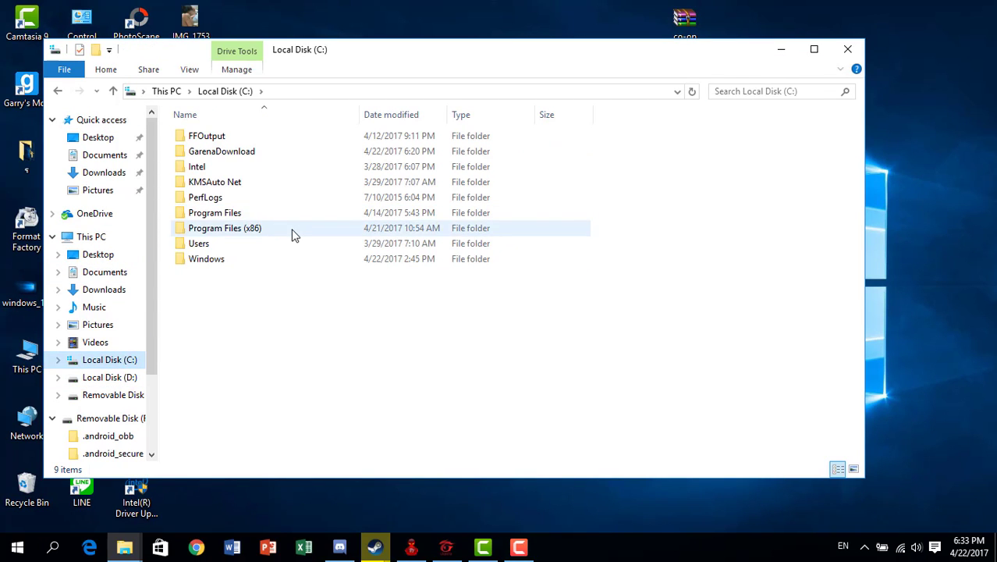
{"action": "double_click", "coordinate": [294, 236]}
{"action": "scroll", "coordinate": [294, 242], "scroll_direction": "down", "scroll_amount": 5}
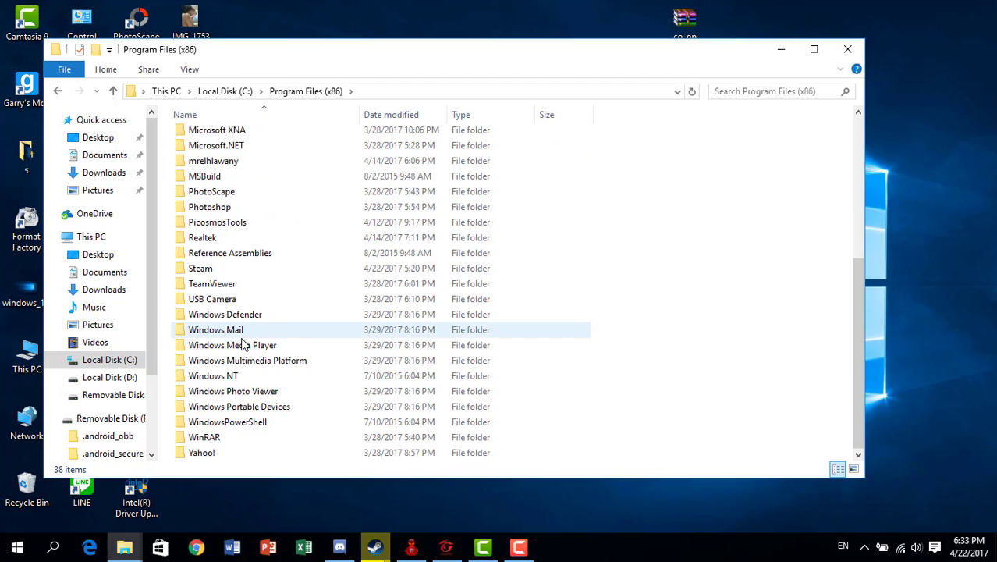
{"action": "scroll", "coordinate": [387, 254], "scroll_direction": "up", "scroll_amount": 5}
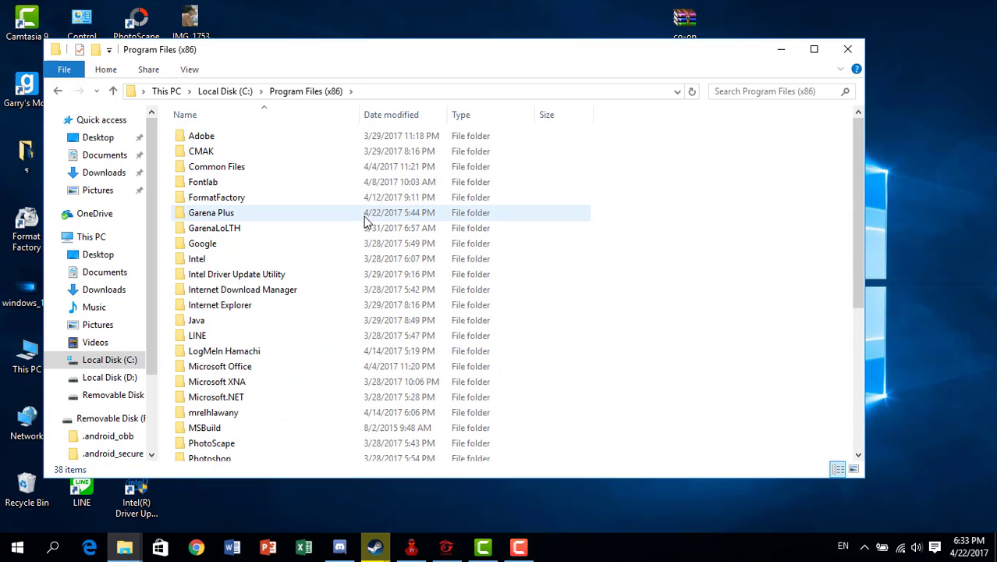
{"action": "scroll", "coordinate": [367, 222], "scroll_direction": "down", "scroll_amount": 1}
{"action": "scroll", "coordinate": [521, 275], "scroll_direction": "up", "scroll_amount": 1}
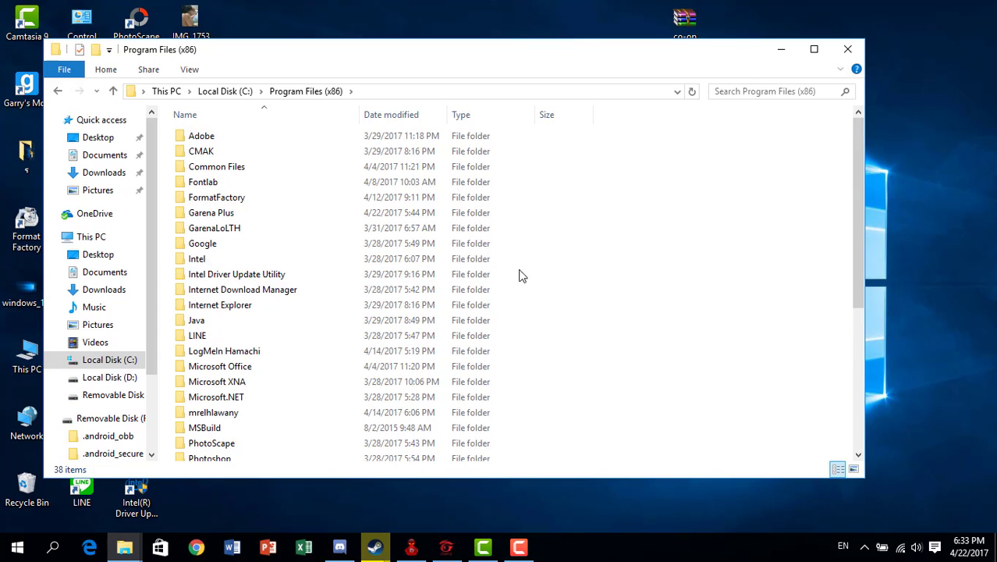
{"action": "scroll", "coordinate": [500, 278], "scroll_direction": "down", "scroll_amount": 5}
{"action": "scroll", "coordinate": [460, 287], "scroll_direction": "up", "scroll_amount": 5}
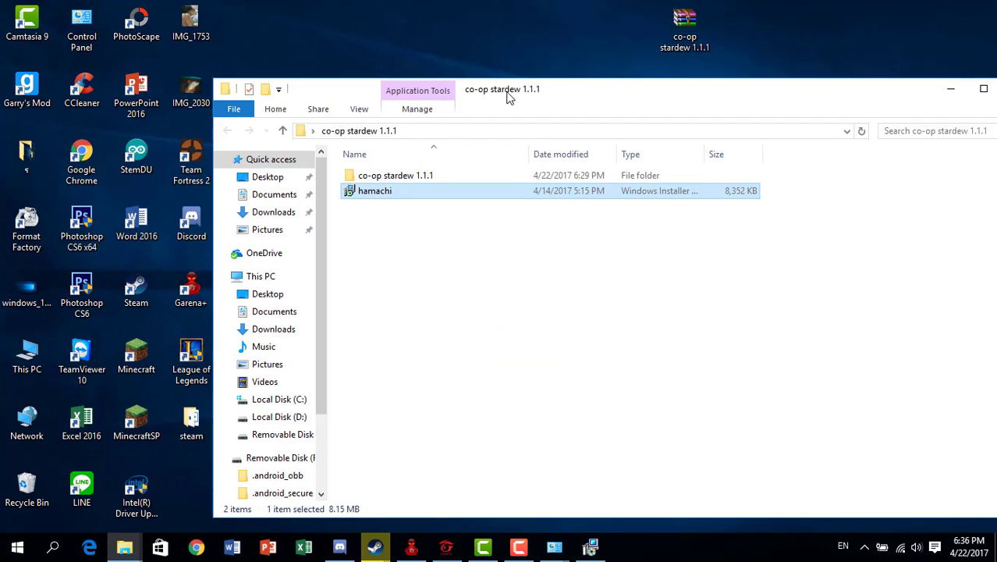
Move the co-op stardew 1.1.1 folder window aside and close it to uncover the LogMeIn Hamachi setup.
{"action": "mouse_move", "coordinate": [507, 95]}
{"action": "left_mouse_down"}
{"action": "mouse_move", "coordinate": [470, 104]}
{"action": "mouse_move", "coordinate": [477, 68]}
{"action": "mouse_move", "coordinate": [605, 84]}
{"action": "mouse_move", "coordinate": [401, 56]}
{"action": "mouse_move", "coordinate": [546, 74]}
{"action": "mouse_move", "coordinate": [530, 55]}
{"action": "mouse_move", "coordinate": [525, 81]}
{"action": "mouse_move", "coordinate": [515, 56]}
{"action": "mouse_move", "coordinate": [541, 68]}
{"action": "mouse_move", "coordinate": [498, 96]}
{"action": "mouse_move", "coordinate": [517, 14]}
{"action": "mouse_move", "coordinate": [519, 89]}
{"action": "mouse_move", "coordinate": [494, 92]}
{"action": "mouse_move", "coordinate": [483, 83]}
{"action": "mouse_move", "coordinate": [513, 74]}
{"action": "mouse_move", "coordinate": [476, 70]}
{"action": "mouse_move", "coordinate": [502, 75]}
{"action": "mouse_move", "coordinate": [493, 78]}
{"action": "mouse_move", "coordinate": [508, 68]}
{"action": "mouse_move", "coordinate": [497, 102]}
{"action": "mouse_move", "coordinate": [495, 81]}
{"action": "left_mouse_up"}
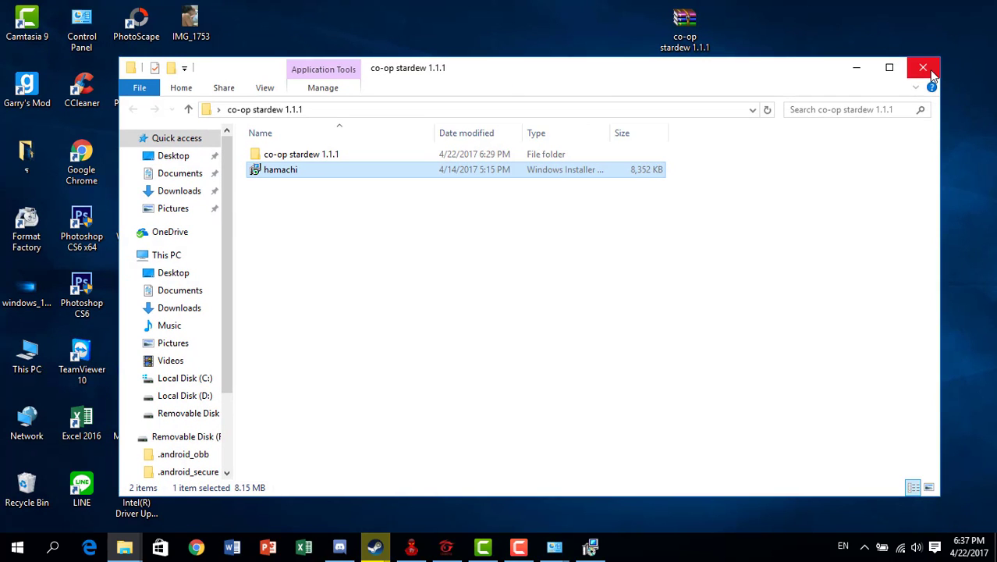
{"action": "left_click", "coordinate": [982, 101]}
{"action": "left_click", "coordinate": [923, 67]}
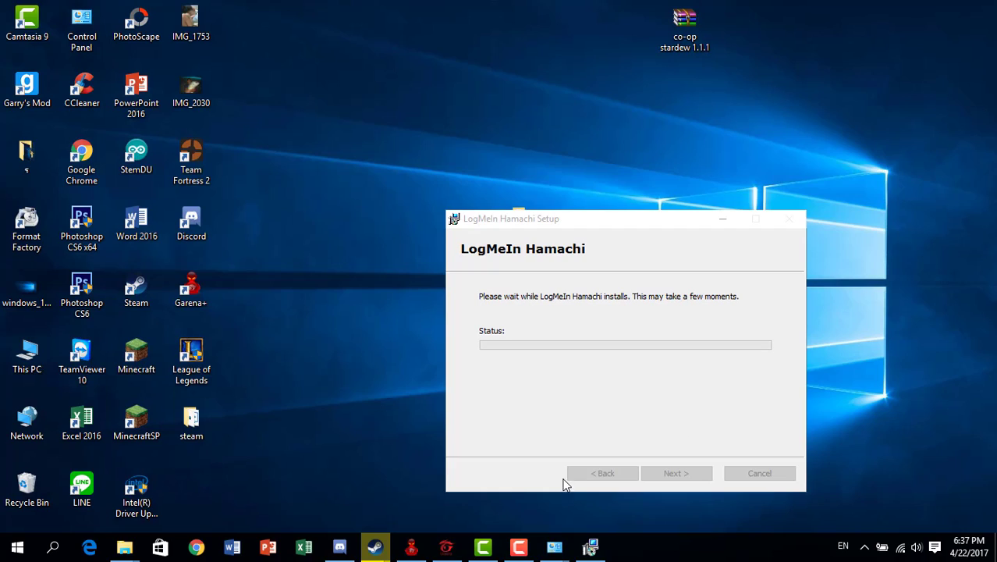